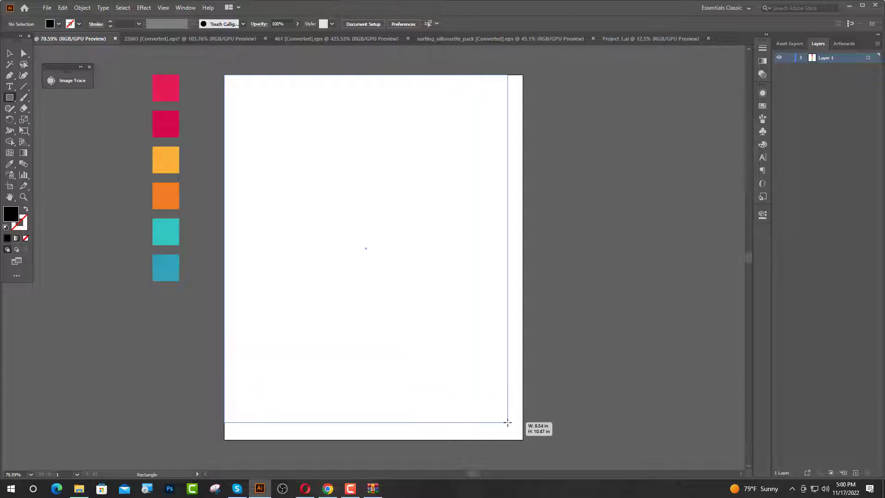
Cover the artboard with a black 9 × 11 in rectangle and lock it as the background.
key(v)
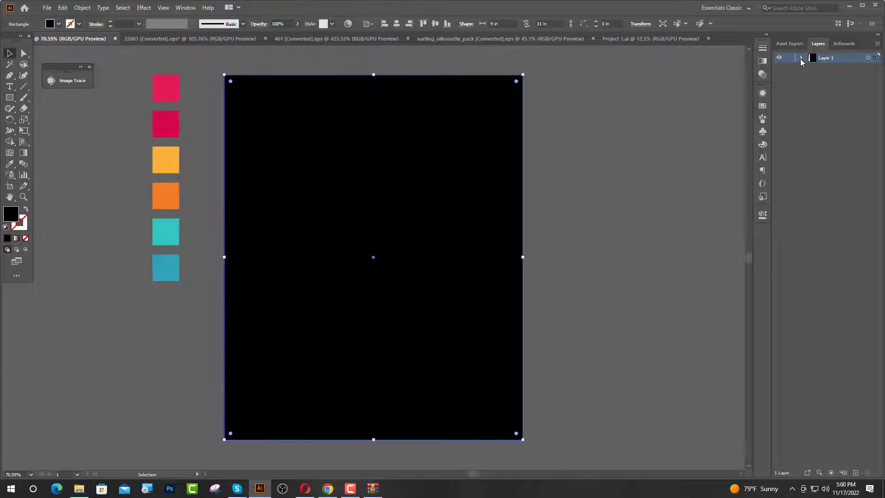
click(801, 57)
key(ctrl+2)
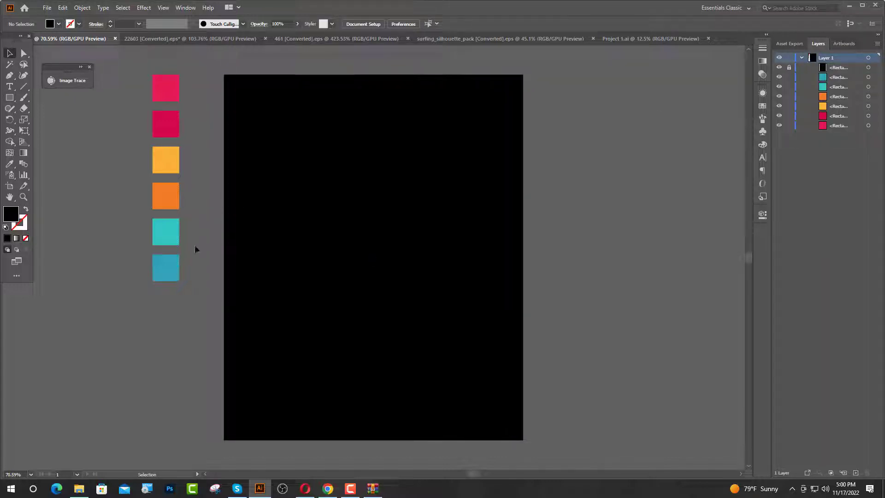
Show the rulers, place two vertical guides about 1.4 in inside the artboard's side edges, and group them.
key(ctrl+r)
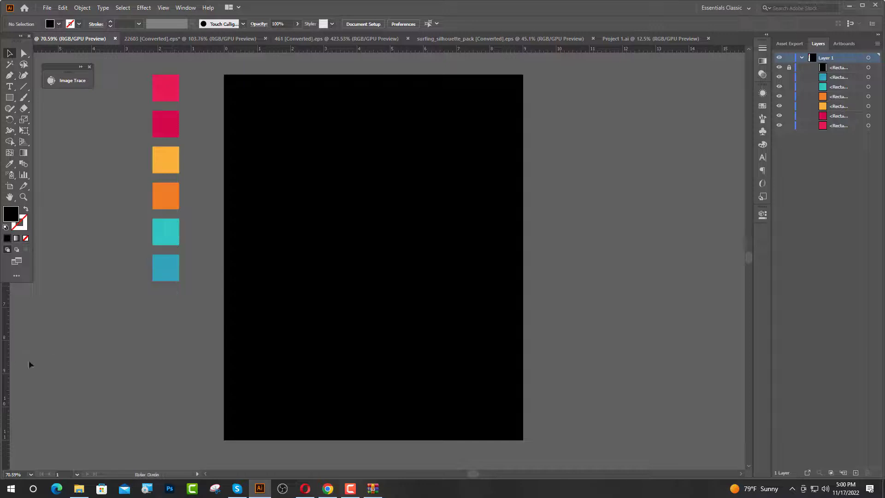
drag(259, 372, 478, 374)
shift+click(273, 348)
key(ctrl+g)
click(276, 348)
Draw a bar about 6.14 × 1.06 in between the two guides and fill it with the bright pink swatch square's colour.
scroll(409, 129, up, 1)
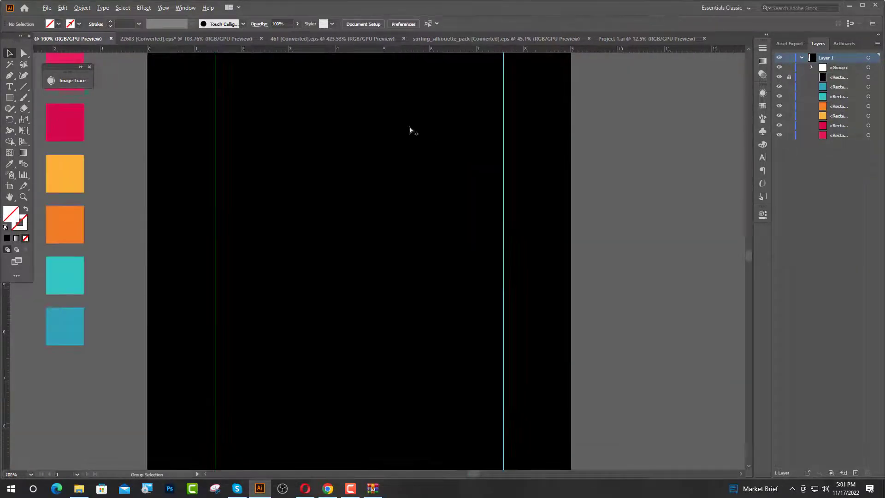
scroll(417, 193, up, 1)
scroll(417, 196, up, 1)
click(9, 99)
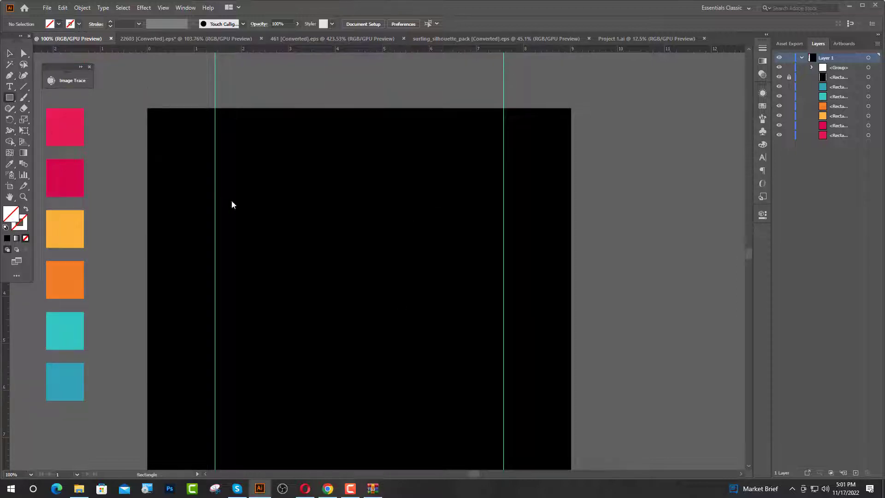
drag(215, 209, 504, 258)
click(8, 54)
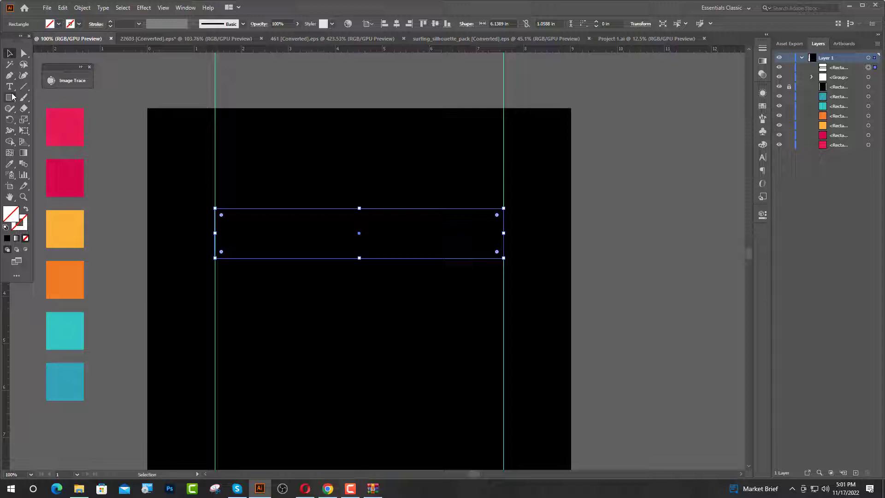
click(11, 165)
click(64, 126)
Duplicate the pink bar twice directly below itself, colouring the copies from the crimson and yellow swatch squares.
key(v)
drag(349, 246, 348, 300)
click(10, 165)
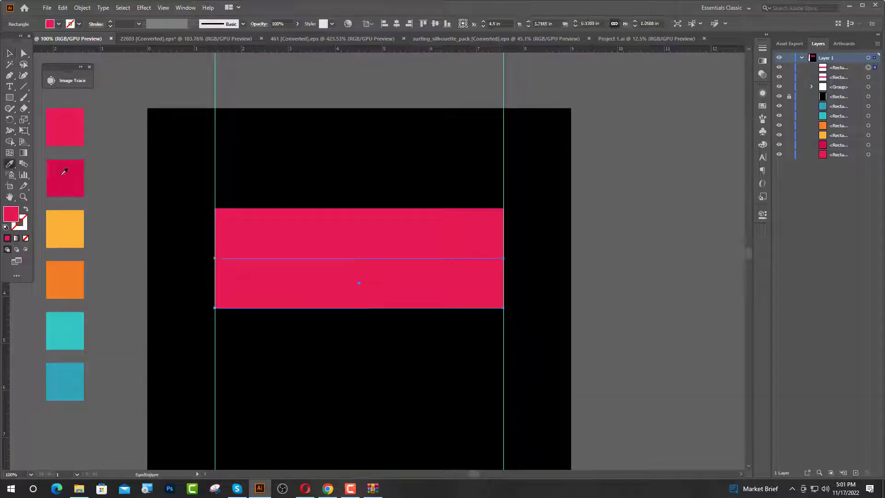
click(76, 173)
key(ctrl+d)
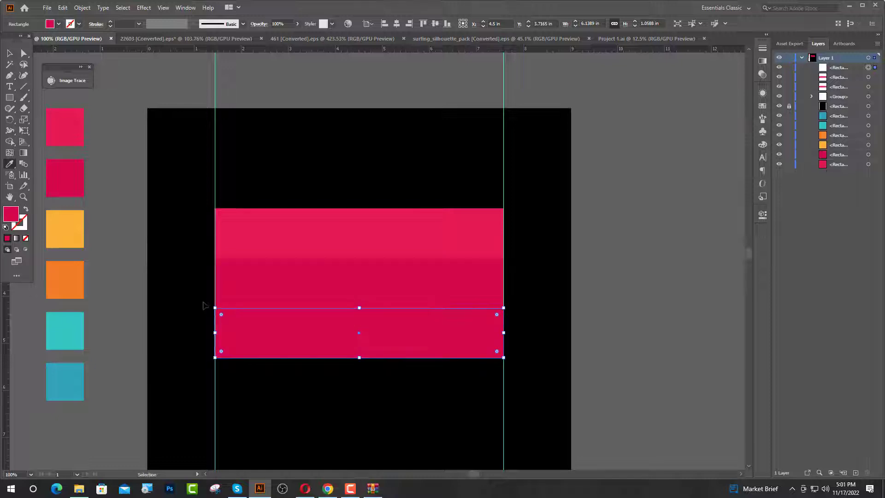
key(i)
click(72, 237)
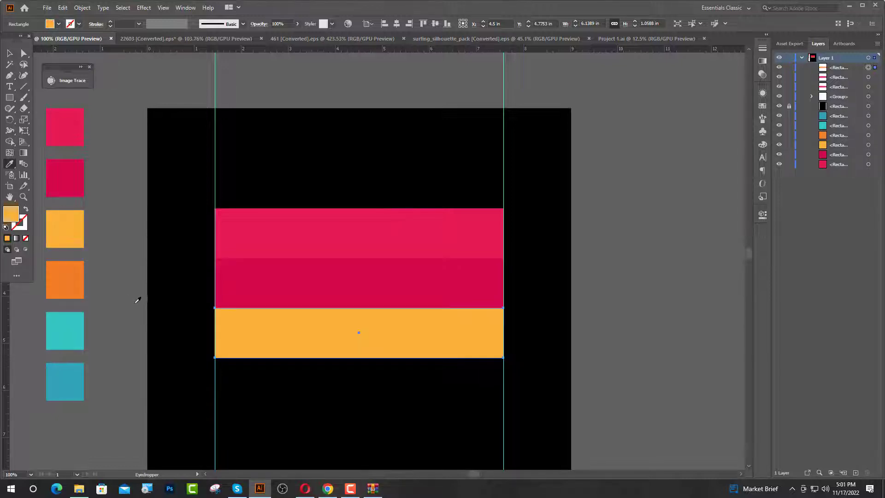
Repeat the stacked duplicate three more times, colouring the new bars orange, turquoise and blue from the swatch squares.
key(ctrl+d)
click(57, 276)
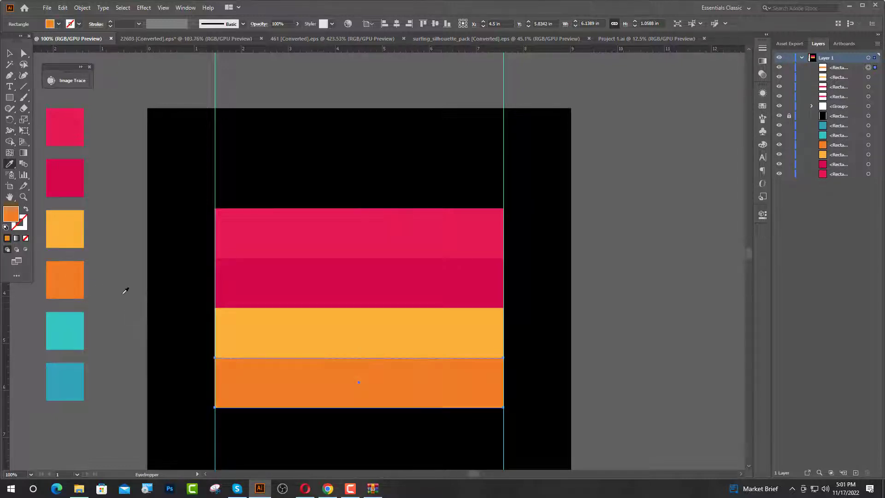
key(ctrl+d)
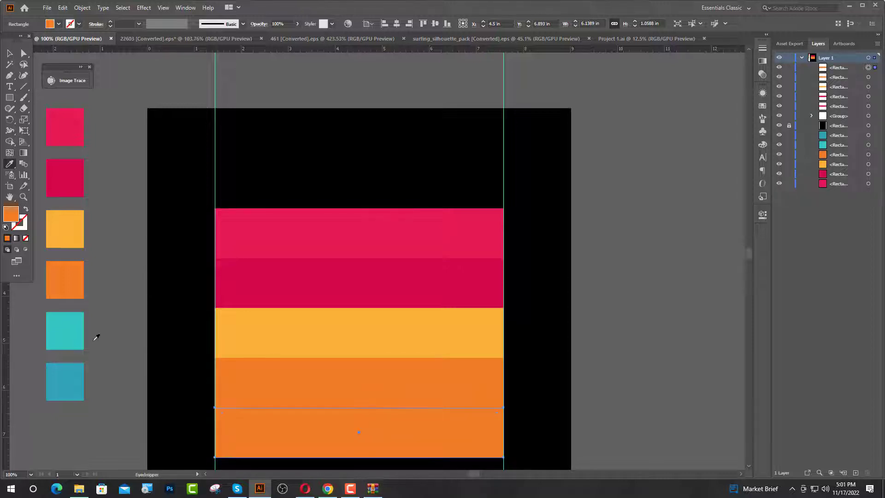
key(ctrl+d)
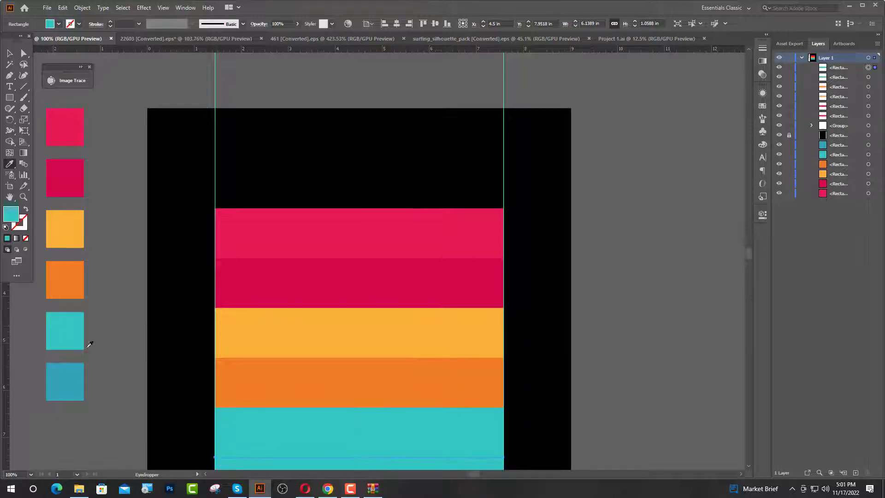
click(64, 371)
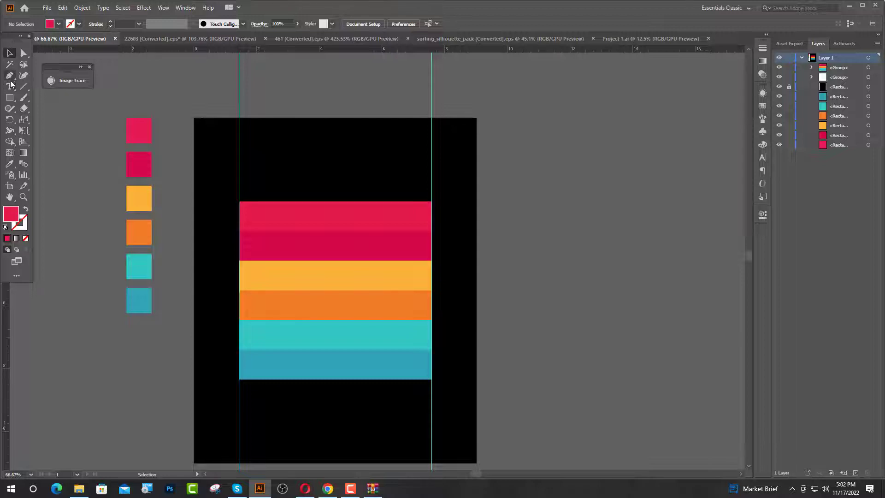
Start a text object above the stripes with the Hey Comic font at 42 pt.
click(11, 85)
click(302, 171)
click(341, 24)
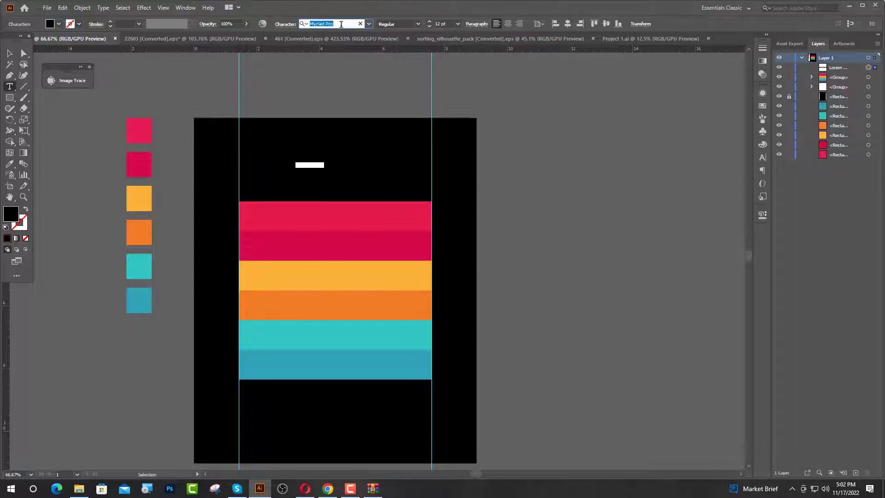
text(he)
click(331, 70)
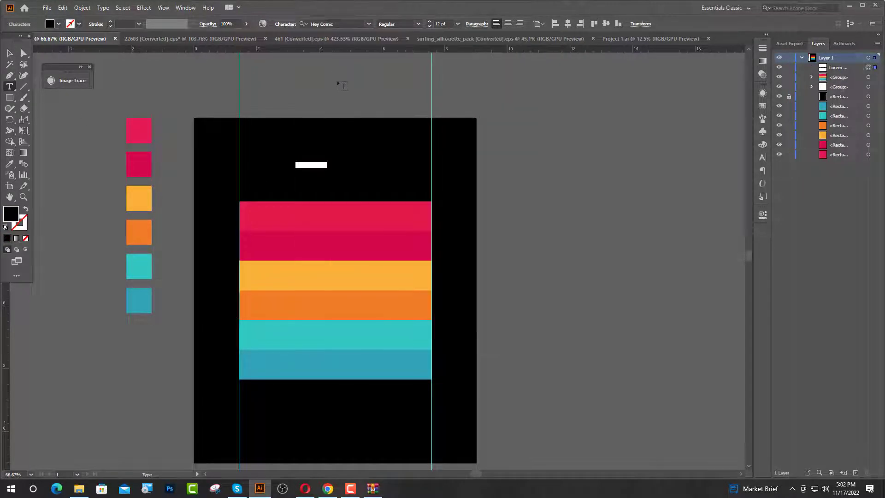
scroll(314, 152, up, 1)
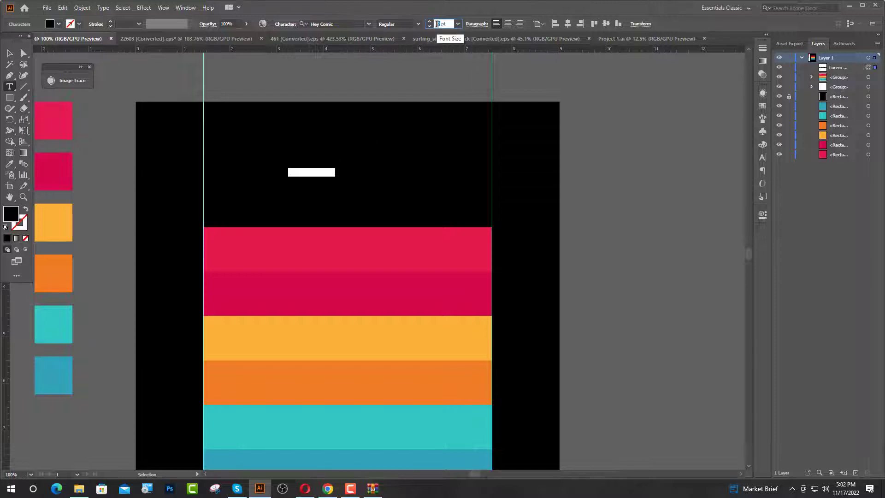
text(42)
key(Return)
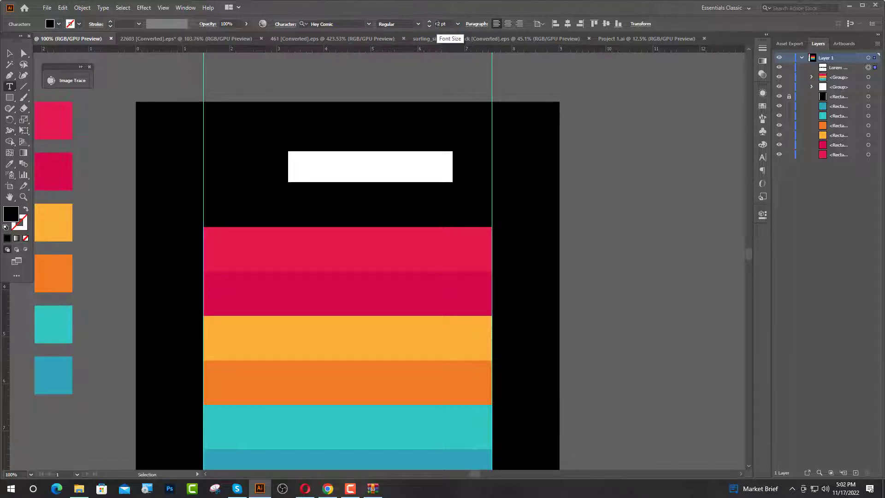
Enter EVERY as the text and fill it with white.
text(E)
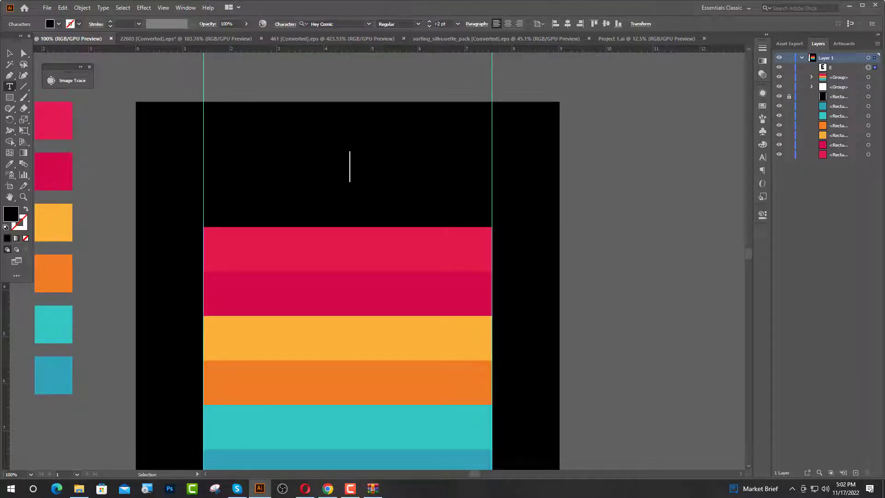
key(Escape)
click(51, 24)
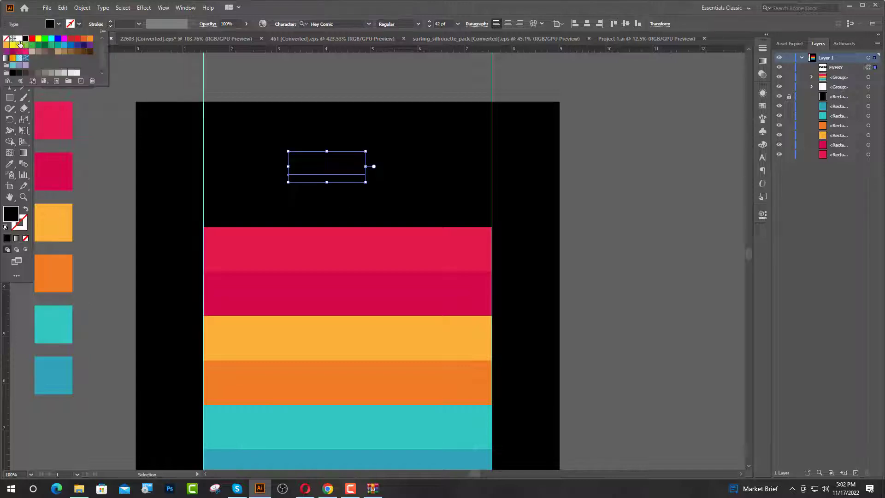
click(19, 45)
click(193, 104)
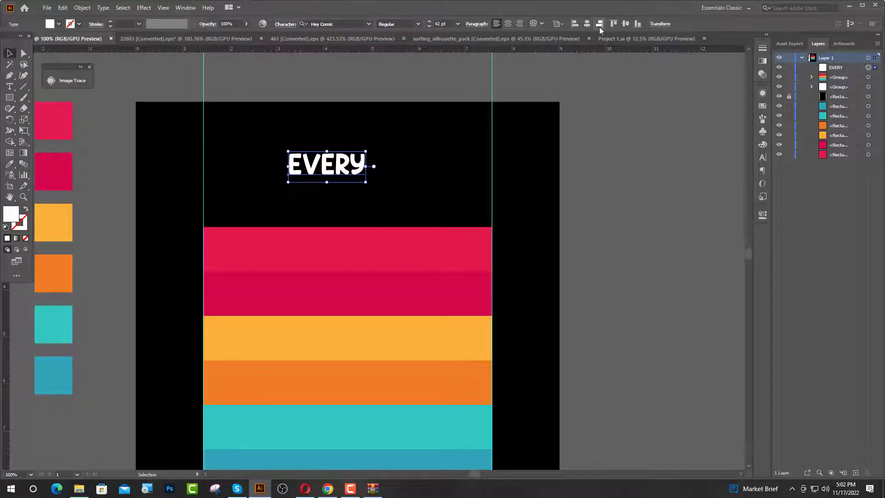
Convert the EVERY text to outlines, move it slightly lower, and centre it horizontally on the artboard.
right_click(359, 168)
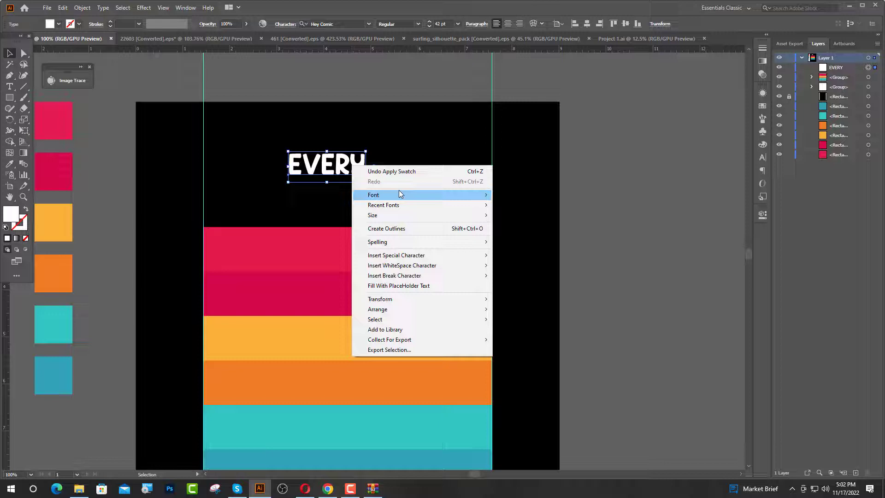
click(390, 227)
click(567, 196)
drag(343, 174, 344, 187)
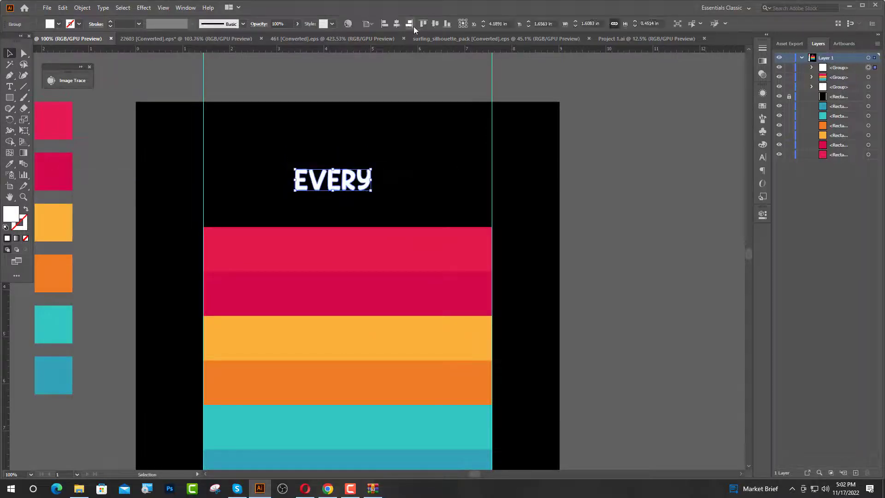
click(397, 24)
click(395, 105)
Draw a white star before EVERY and add a smaller star beside it, vertically level with the word.
scroll(379, 138, up, 1)
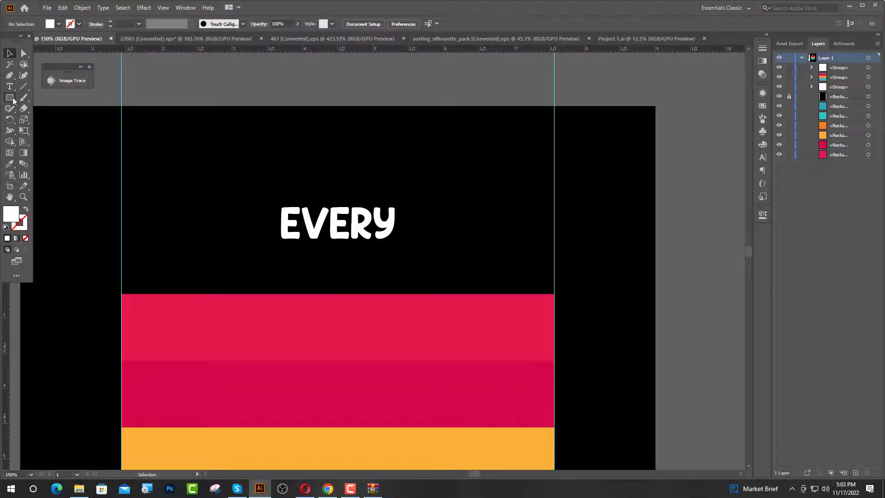
drag(13, 100, 41, 139)
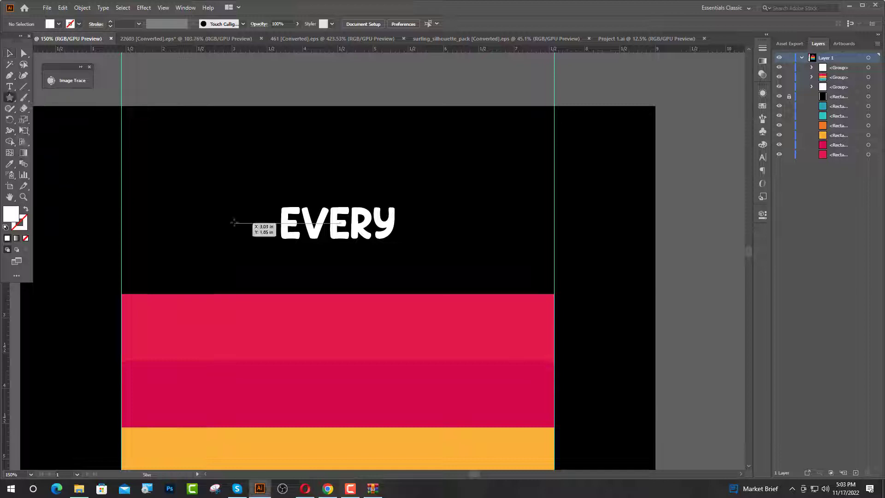
drag(234, 223, 180, 253)
key(v)
scroll(205, 211, up, 1)
mouse_move(185, 205)
mouse_down()
mouse_move(186, 226)
mouse_move(186, 215)
mouse_up()
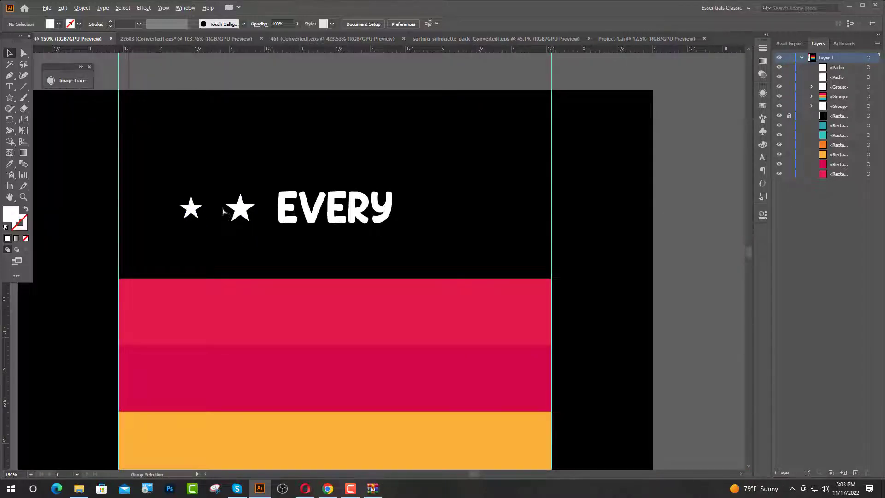
Copy the pair of stars to the other side of EVERY and group the stars with the word.
scroll(223, 212, up, 1)
drag(265, 246, 265, 244)
drag(258, 211, 557, 229)
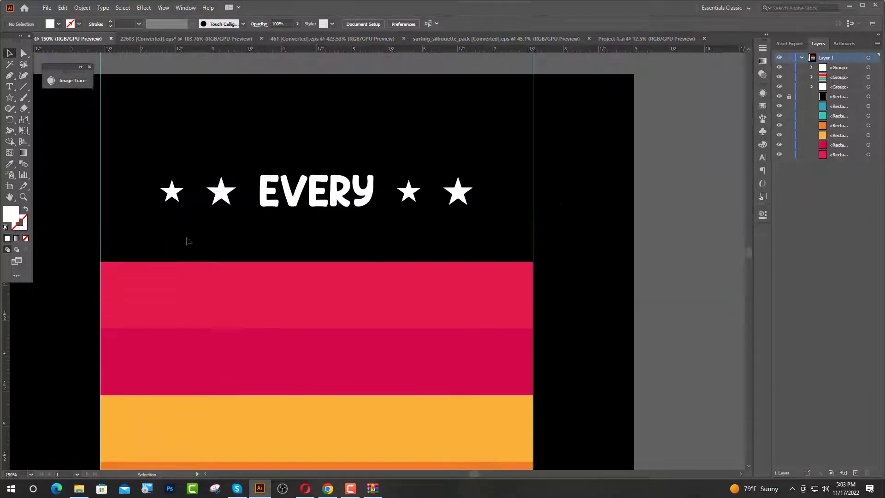
scroll(188, 241, down, 1)
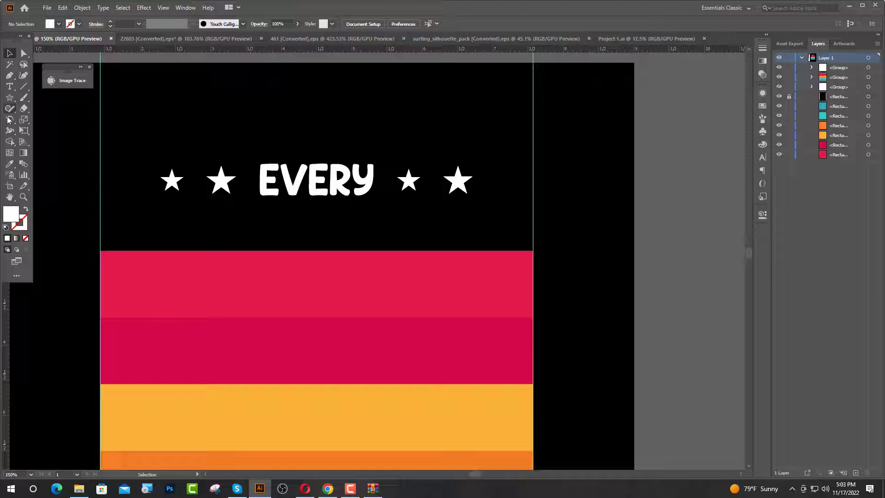
Add the text SUNSET below EVERY and set its font to Abstract Groovy.
click(10, 87)
drag(204, 242, 450, 198)
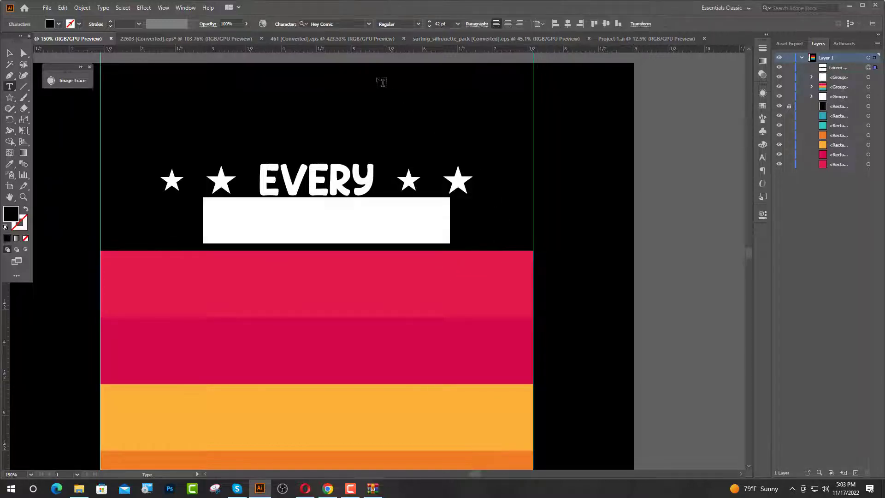
text(SU)
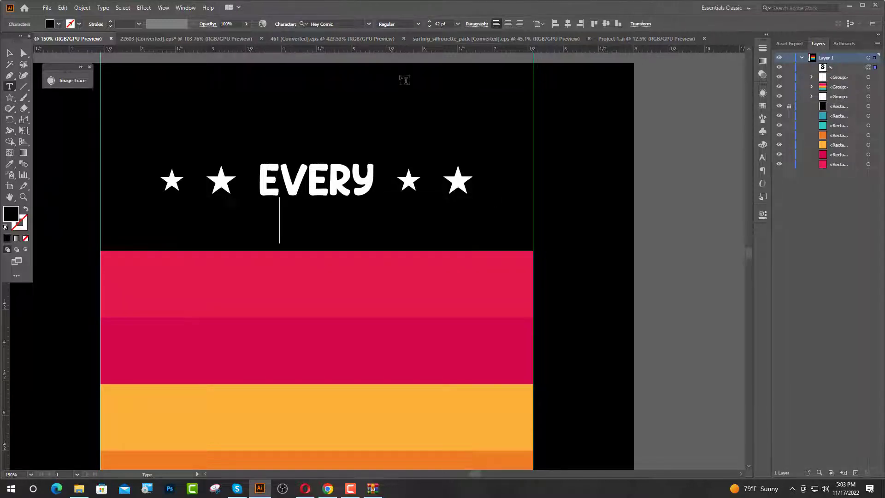
text(NSET)
key(Escape)
click(347, 24)
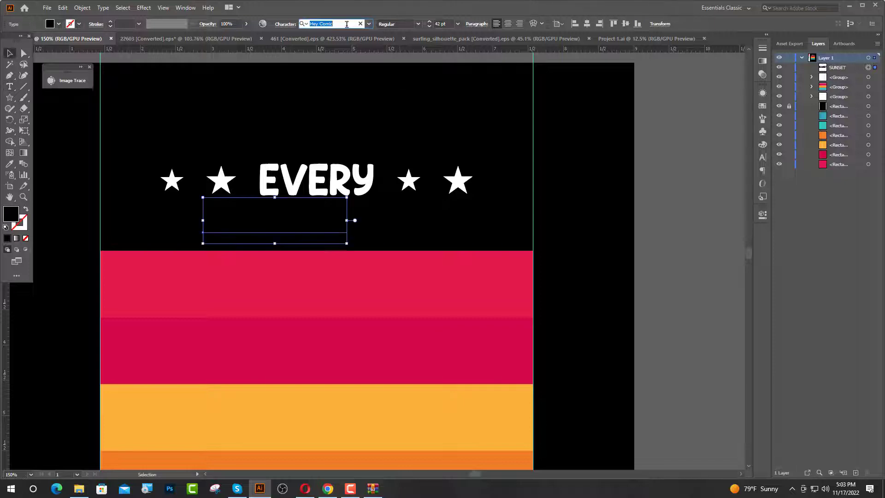
text(ABS)
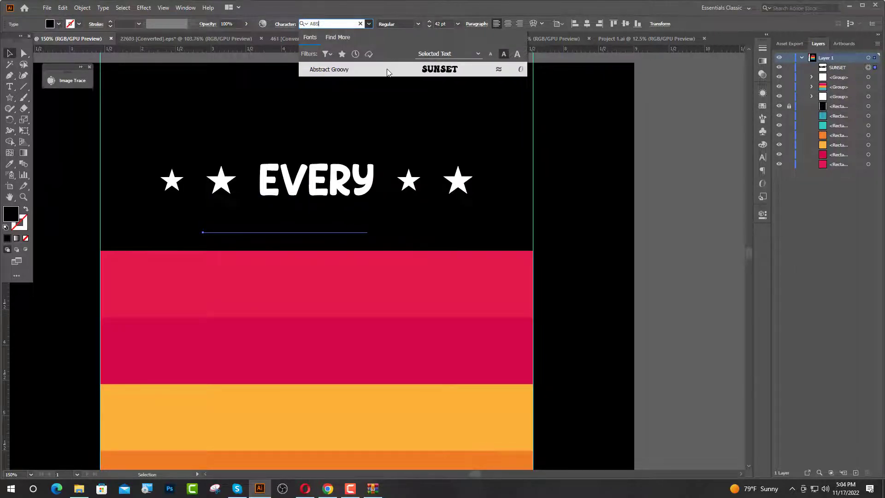
click(387, 70)
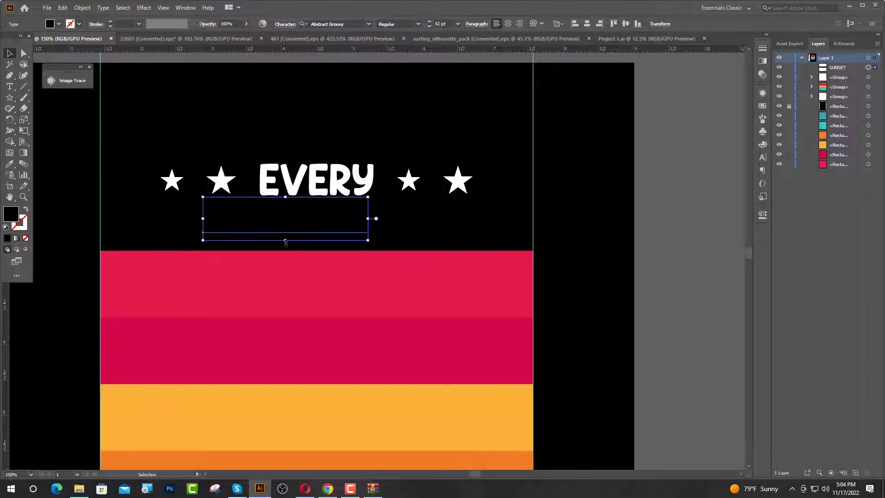
Enlarge SUNSET to about 111 pt so it spans the guides, and fill it with the yellow stripe's colour.
drag(286, 242, 299, 264)
click(8, 165)
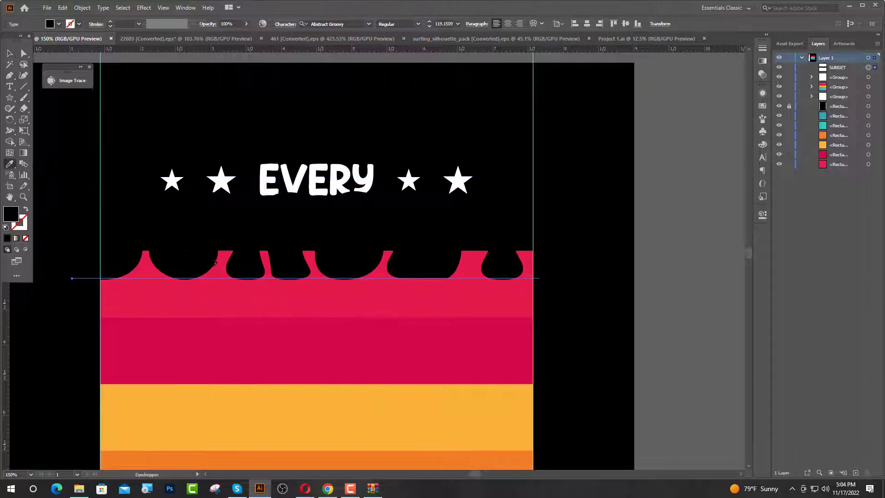
click(272, 423)
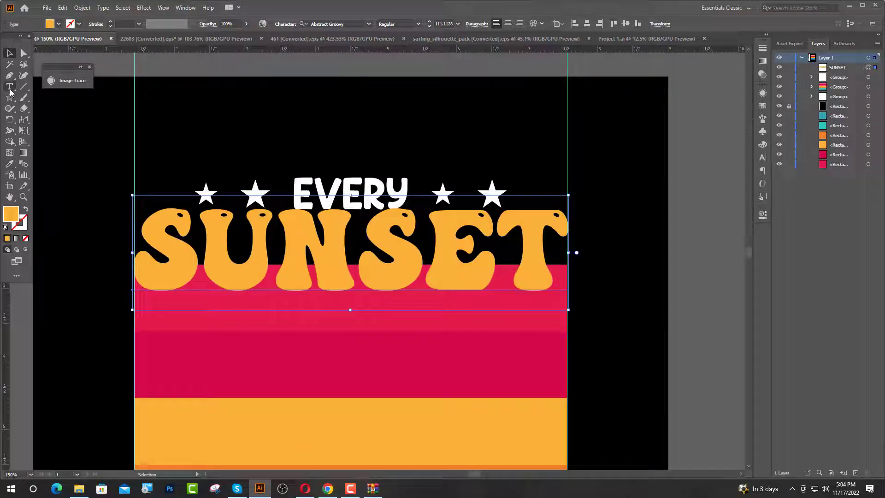
Set the font size of the first S and the final T of SUNSET to 150 pt.
click(9, 87)
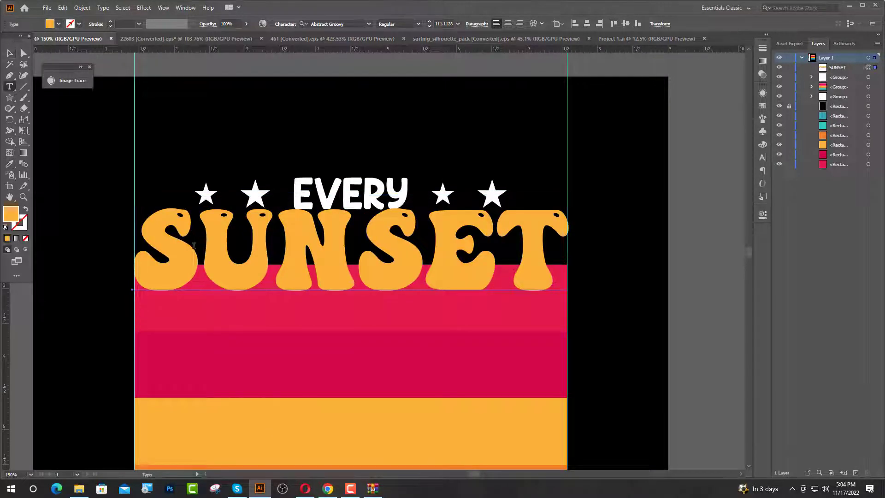
drag(195, 247, 154, 250)
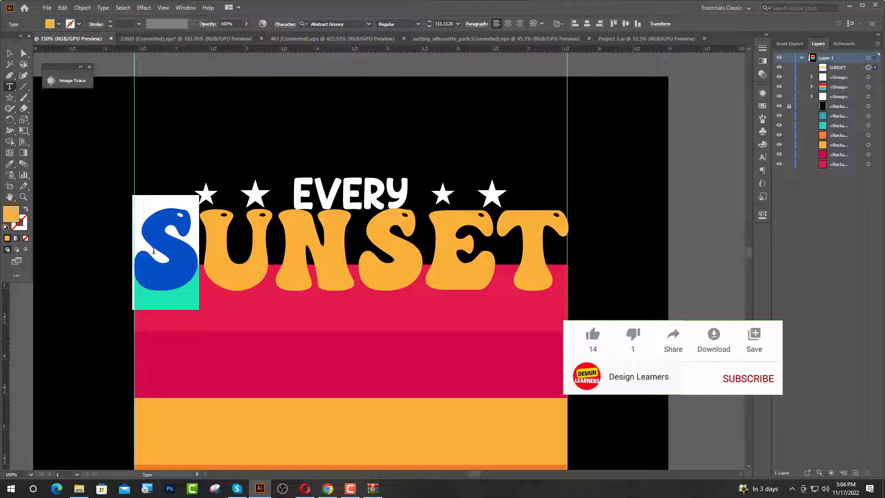
click(444, 24)
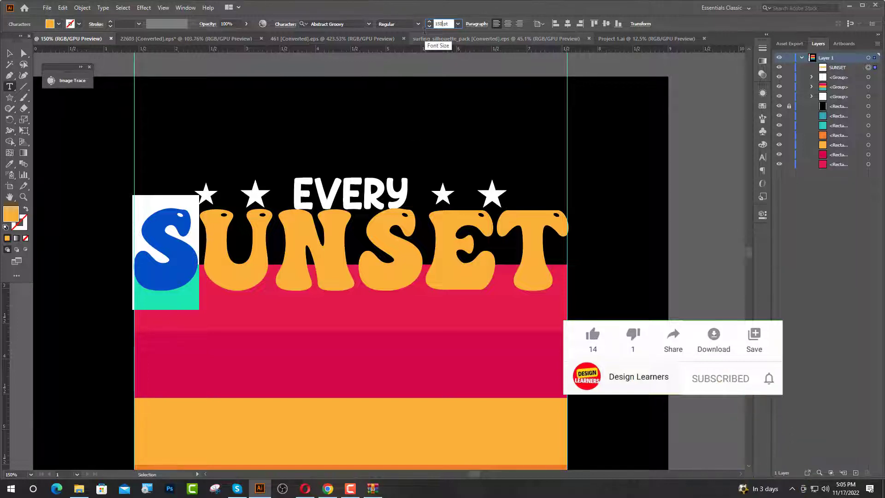
text(150)
key(Return)
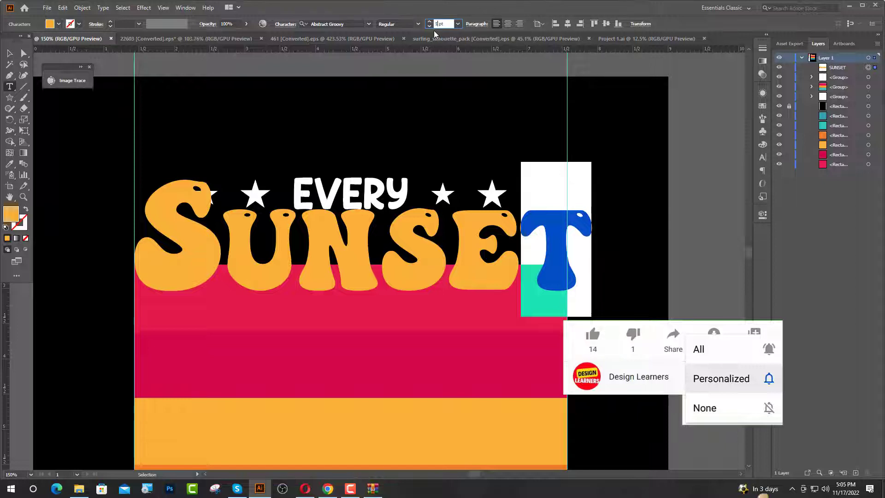
text(150)
key(Return)
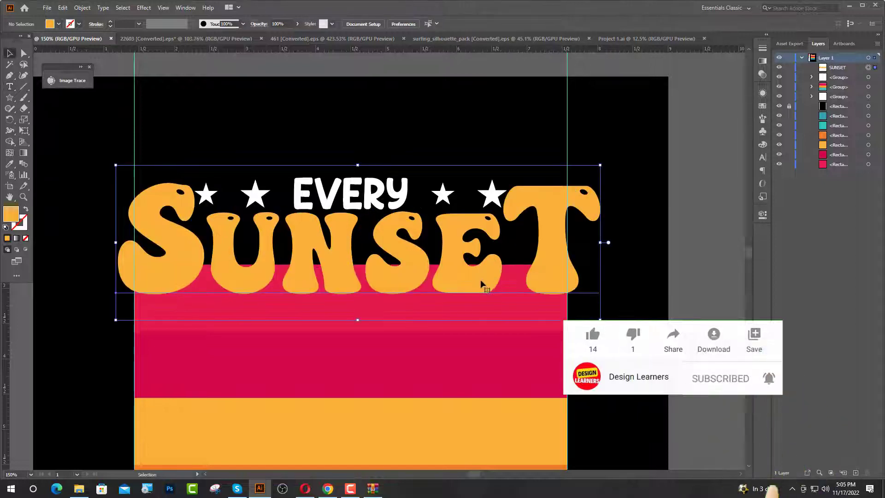
Convert SUNSET to outlines and scale it proportionally to about 6.14 in wide so it fits between the guides.
right_click(492, 279)
click(529, 341)
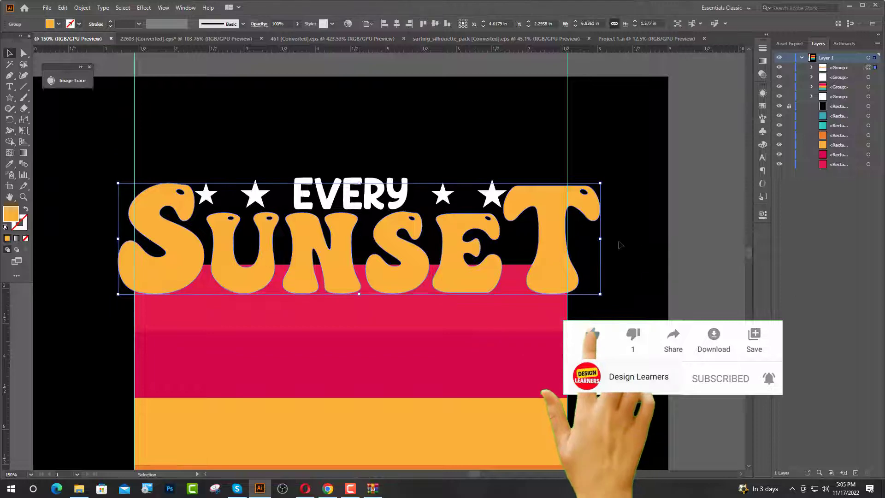
drag(600, 240, 567, 239)
mouse_move(151, 242)
mouse_down()
mouse_move(170, 249)
mouse_move(134, 240)
mouse_up()
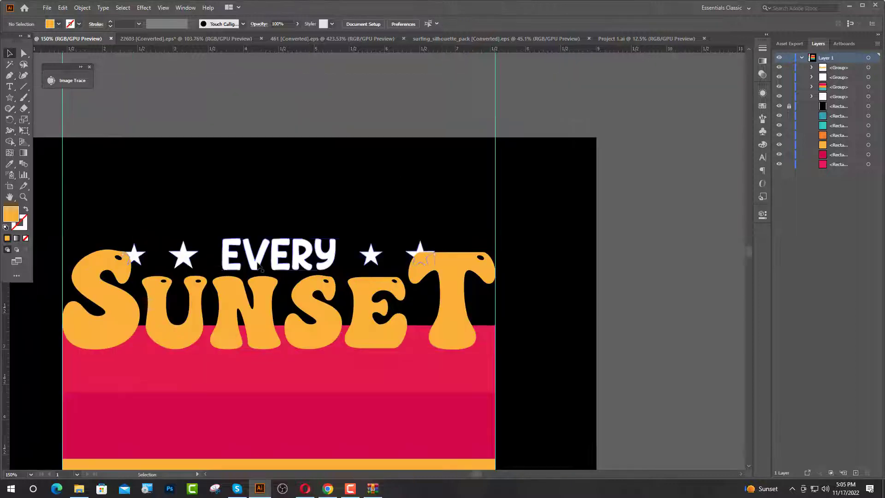
Shrink the EVERY and stars group slightly, and fill SUNSET with the orange stripe's colour.
click(281, 260)
drag(281, 240, 281, 243)
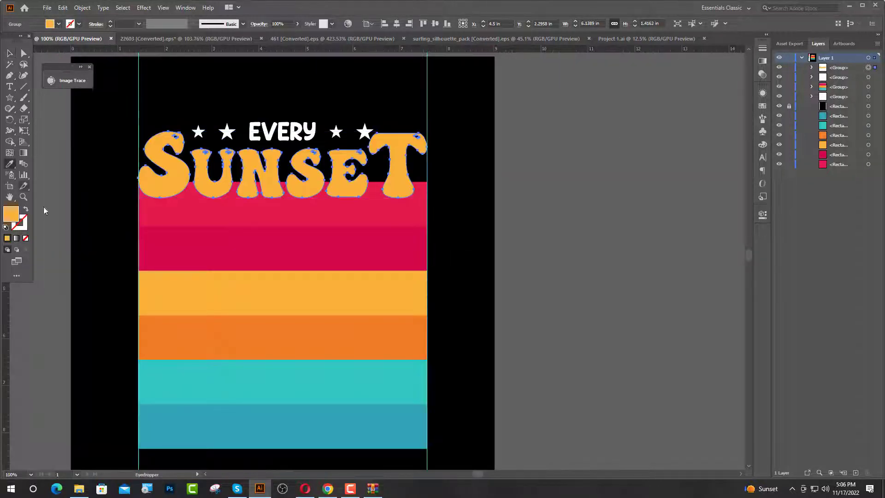
click(189, 332)
click(9, 54)
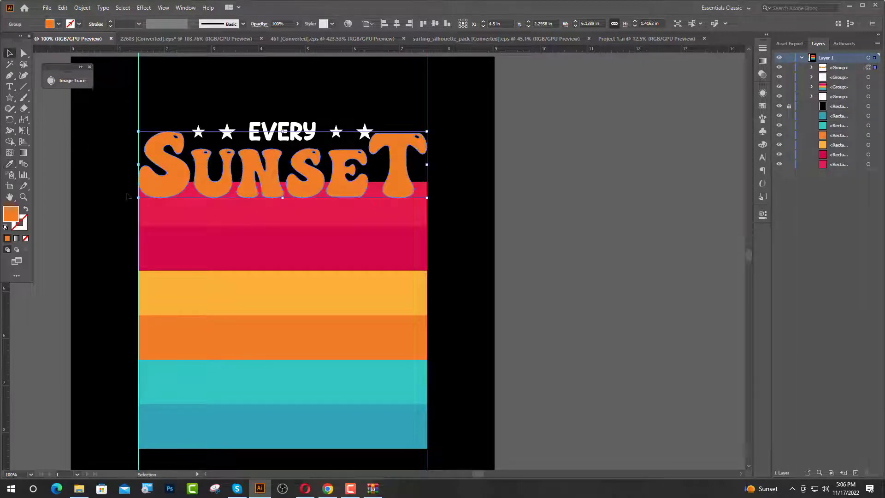
key(ctrl+shift+a)
Ungroup EVERY from its stars and reflect the pair of stars after the word across the vertical axis.
scroll(282, 123, up, 2)
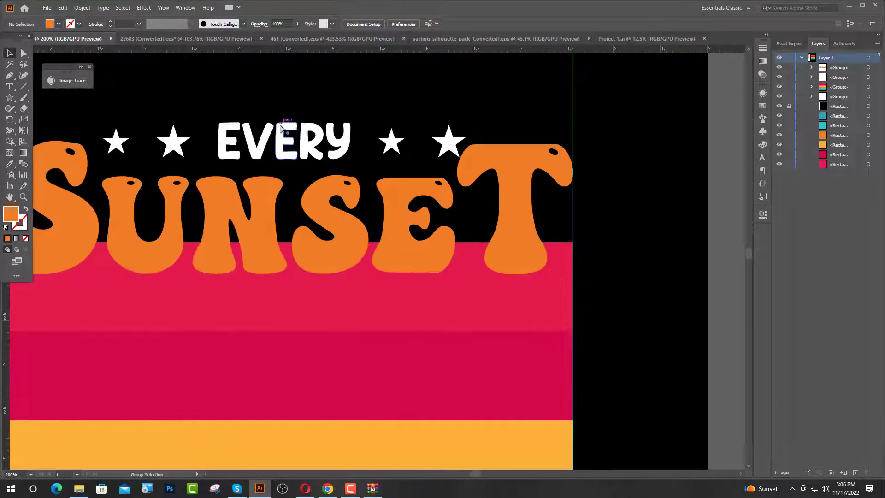
scroll(286, 147, up, 1)
click(286, 154)
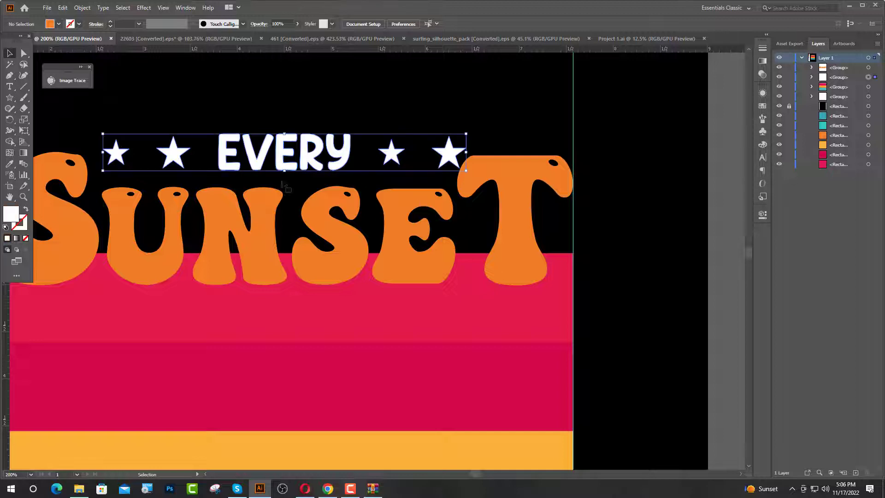
right_click(453, 160)
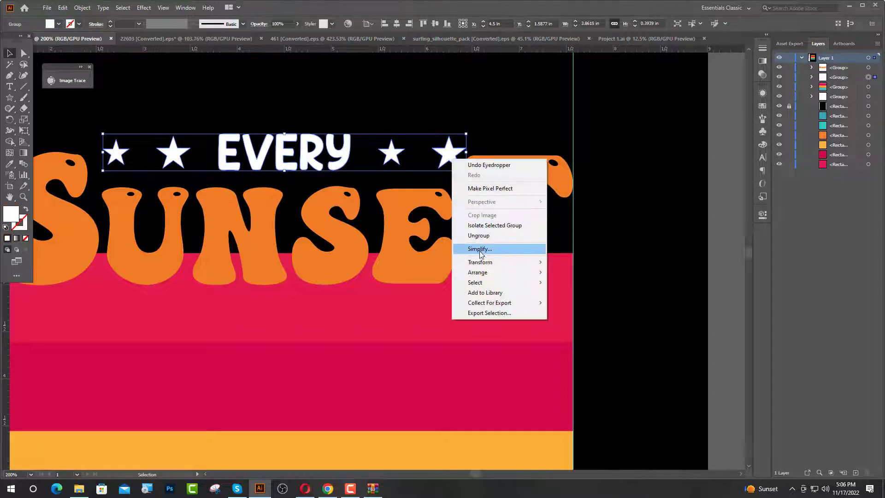
click(479, 236)
click(459, 165)
click(449, 157)
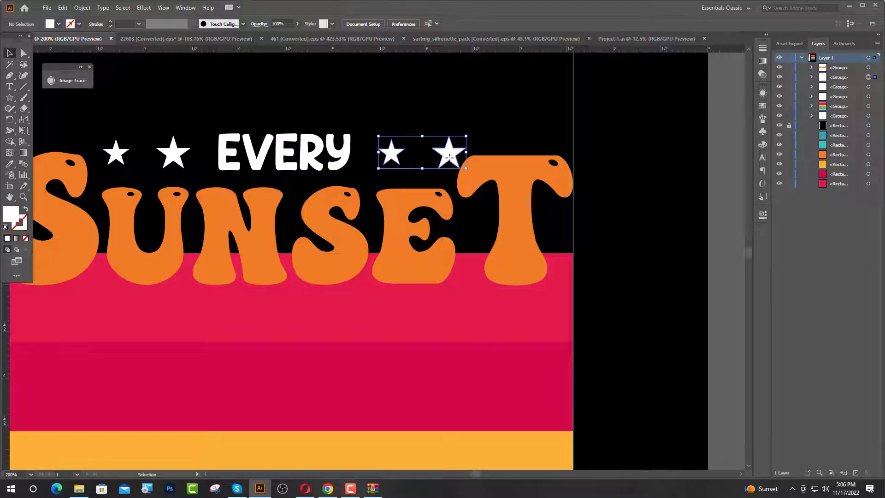
right_click(451, 161)
mouse_move(473, 261)
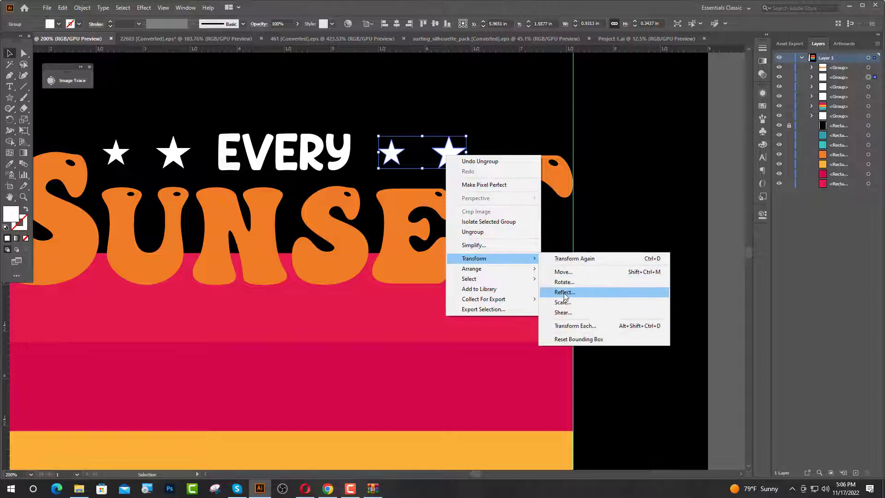
click(564, 293)
click(416, 297)
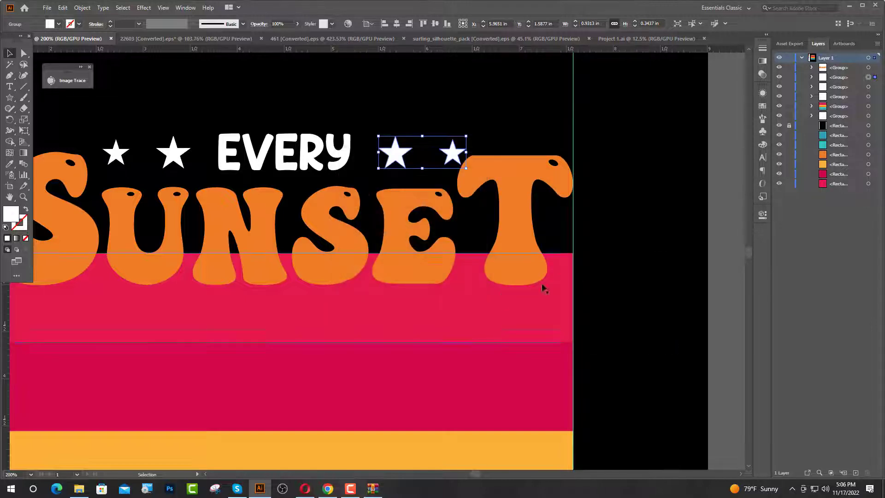
Copy the third grass strip from 461 [Converted].eps into the sunset design.
scroll(297, 243, down, 6)
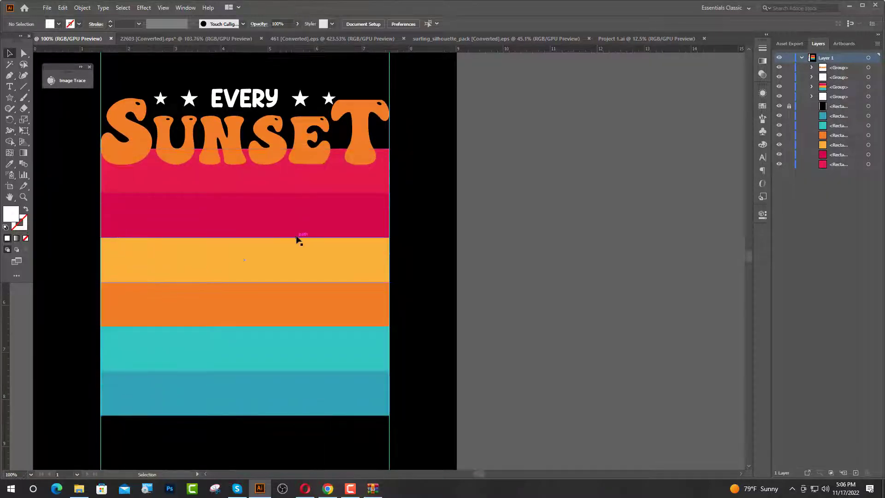
scroll(297, 238, down, 1)
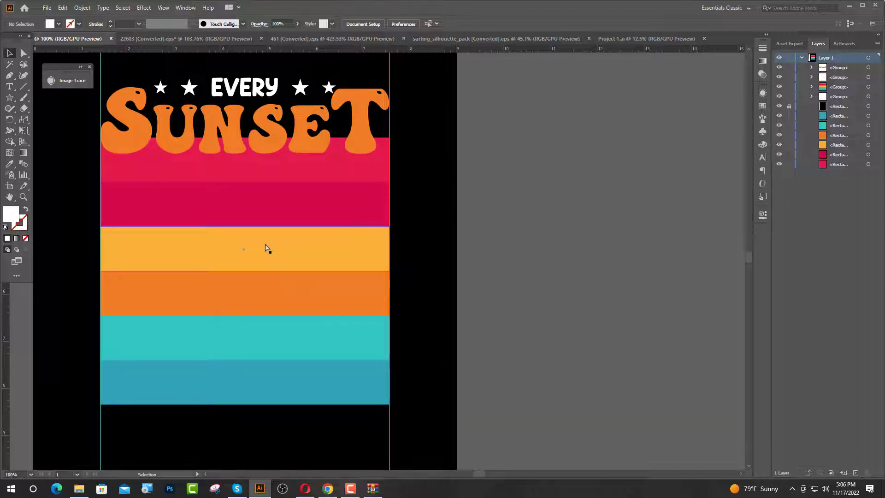
scroll(267, 249, up, 1)
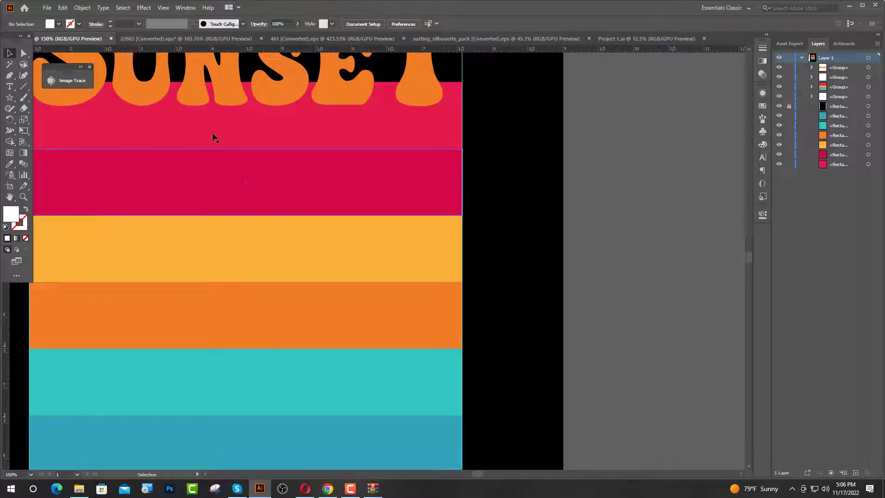
click(309, 41)
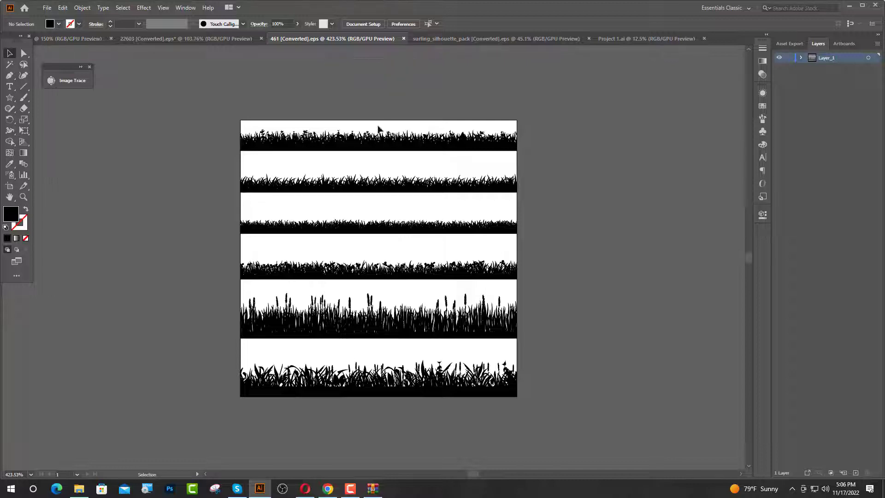
click(375, 229)
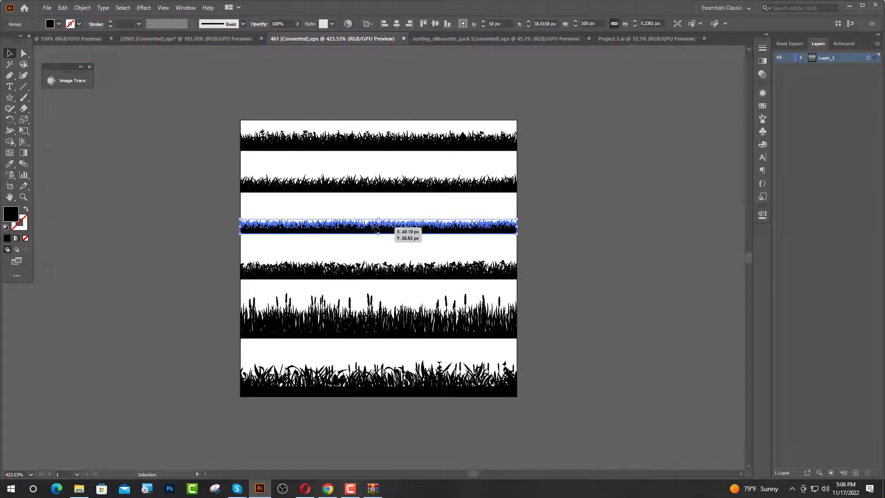
drag(390, 227, 196, 204)
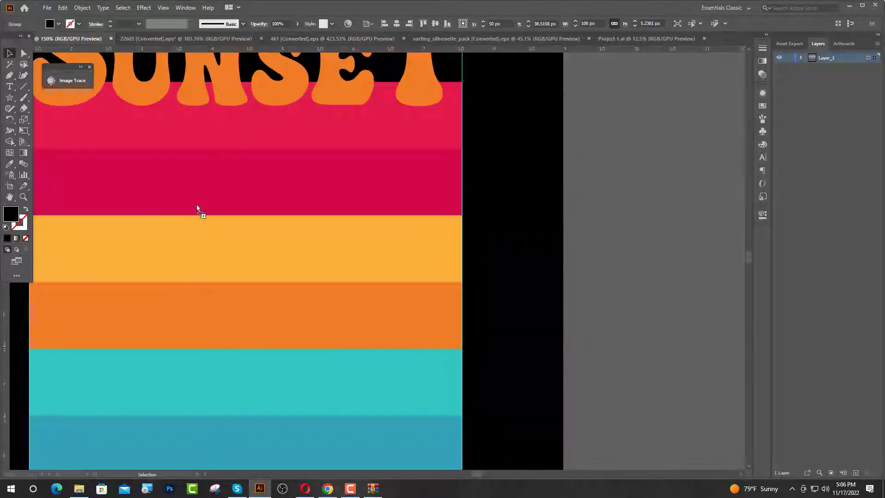
drag(288, 370, 289, 371)
Scale the grass strip to span the guides and place it along the lower edge of the blue stripe.
scroll(319, 321, down, 2)
drag(327, 317, 385, 376)
click(441, 399)
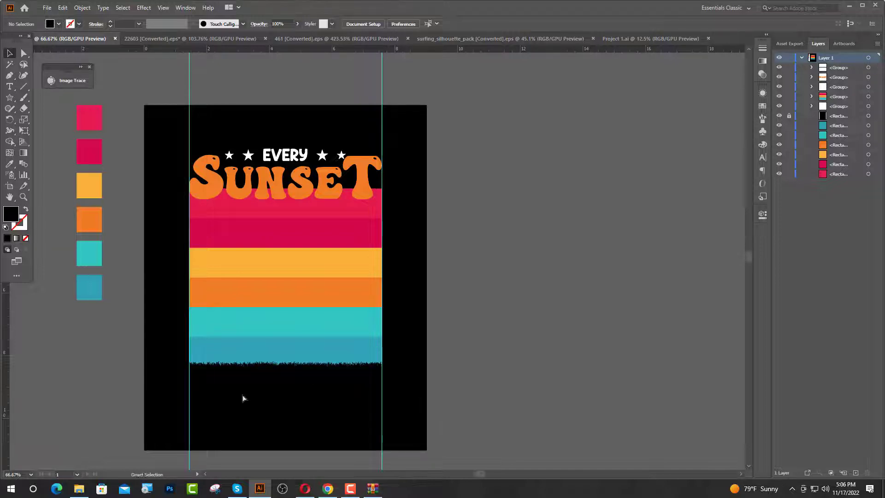
scroll(243, 397, up, 5)
scroll(206, 355, down, 3)
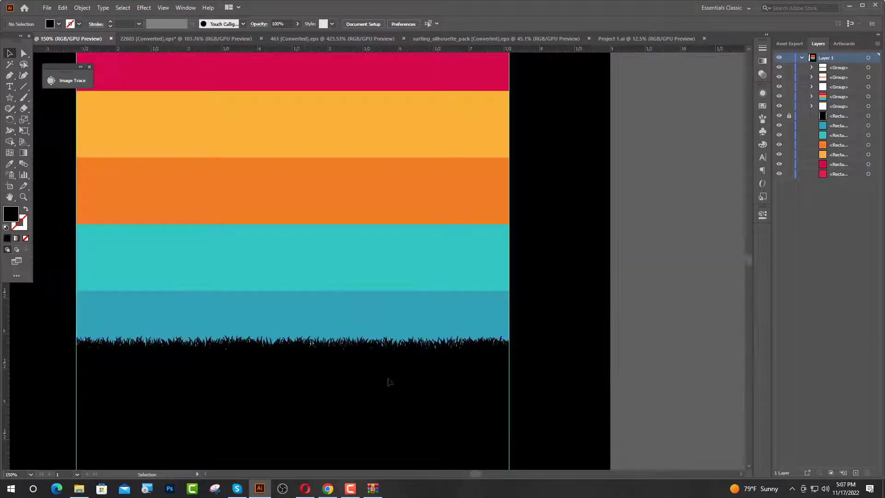
Copy the walking surfer carrying a board from surfing_silhouette_pack [Converted].eps into the design, and scale it to stand centred on the grass.
scroll(335, 370, down, 2)
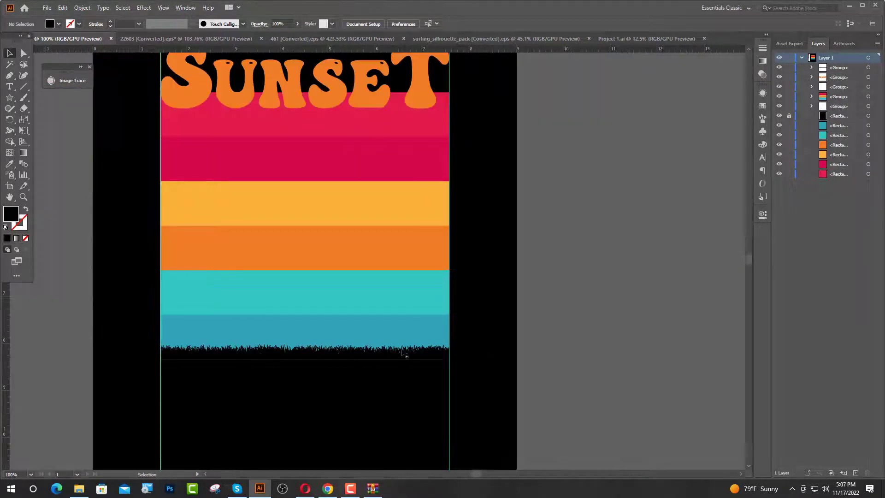
click(434, 41)
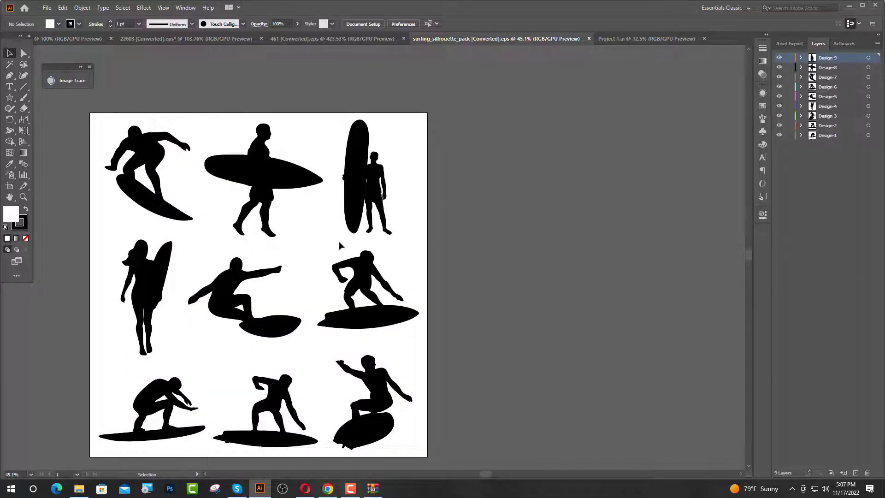
click(247, 202)
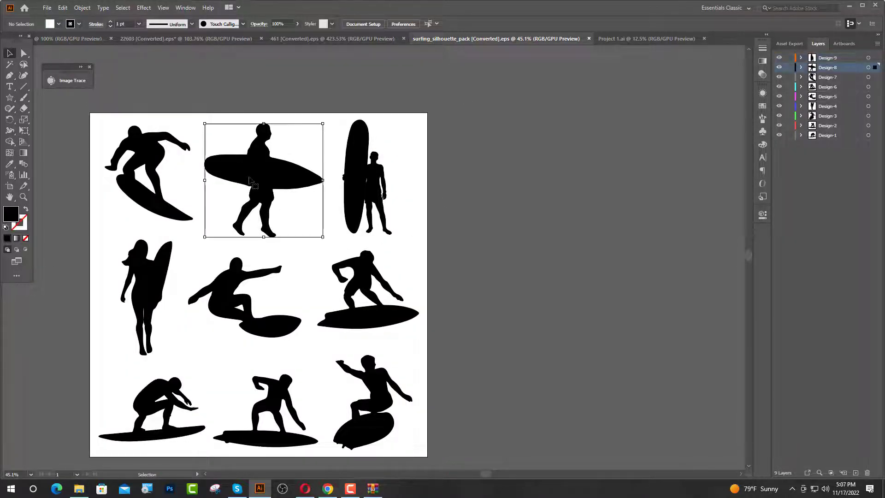
drag(258, 183, 33, 10)
drag(79, 42, 291, 270)
drag(280, 327, 295, 311)
click(457, 374)
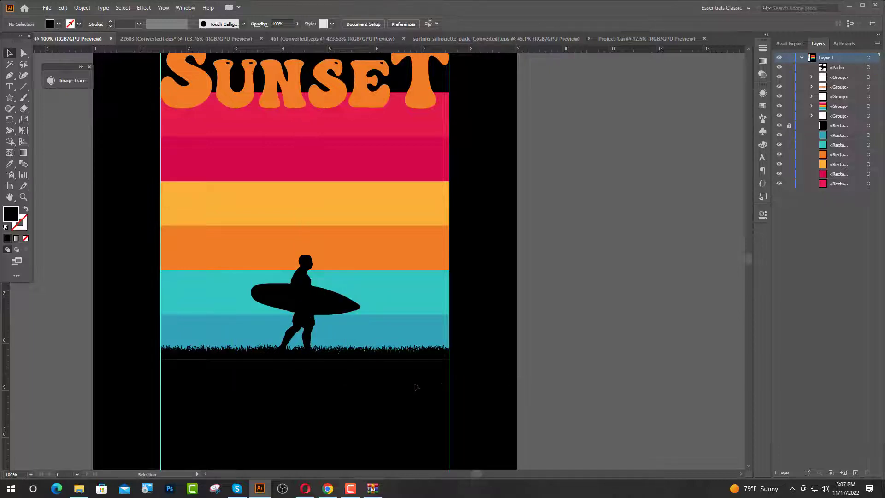
scroll(310, 361, up, 6)
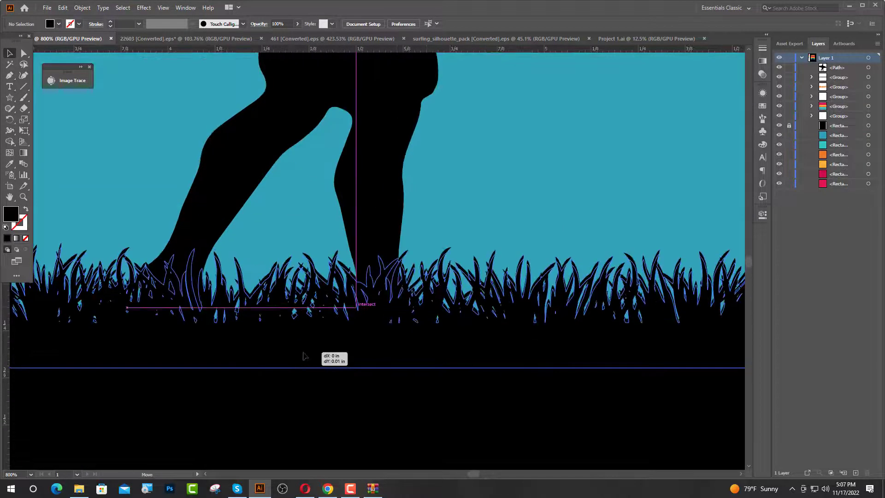
scroll(322, 335, down, 6)
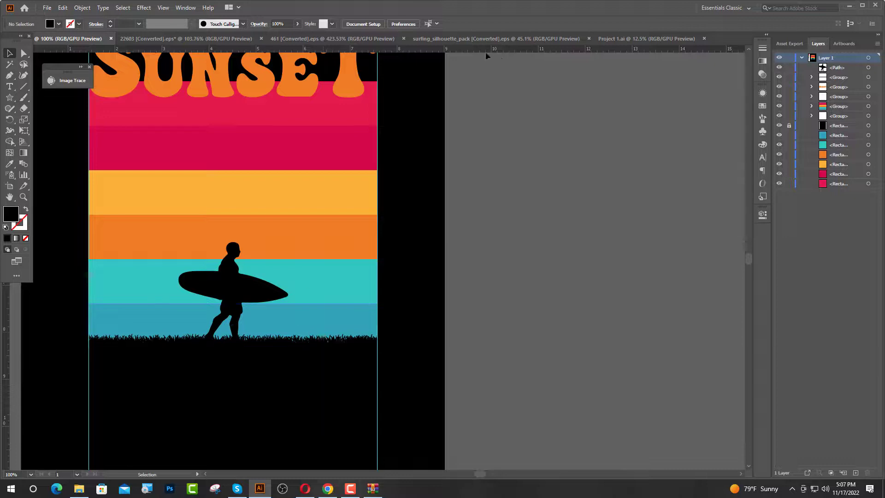
Copy the palm tree silhouettes from 22603 [Converted].eps to the area beside the design's artboard and ungroup them.
click(318, 40)
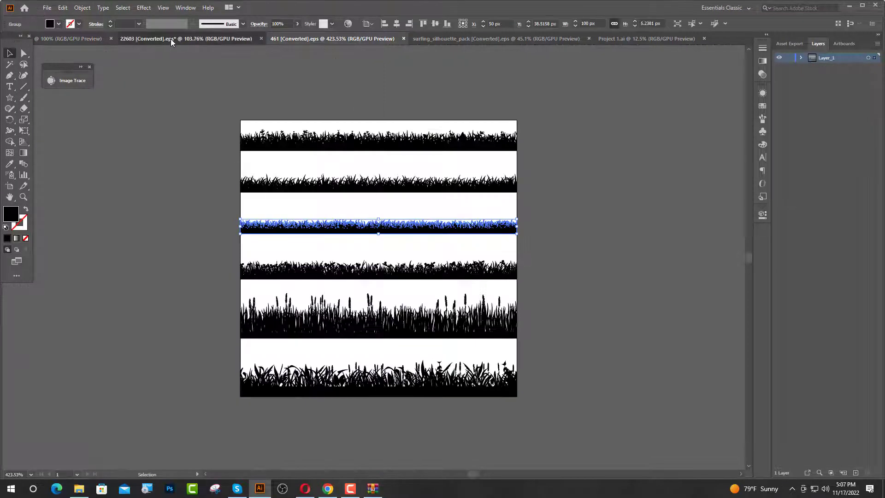
click(171, 38)
drag(337, 249, 560, 302)
right_click(560, 303)
click(585, 377)
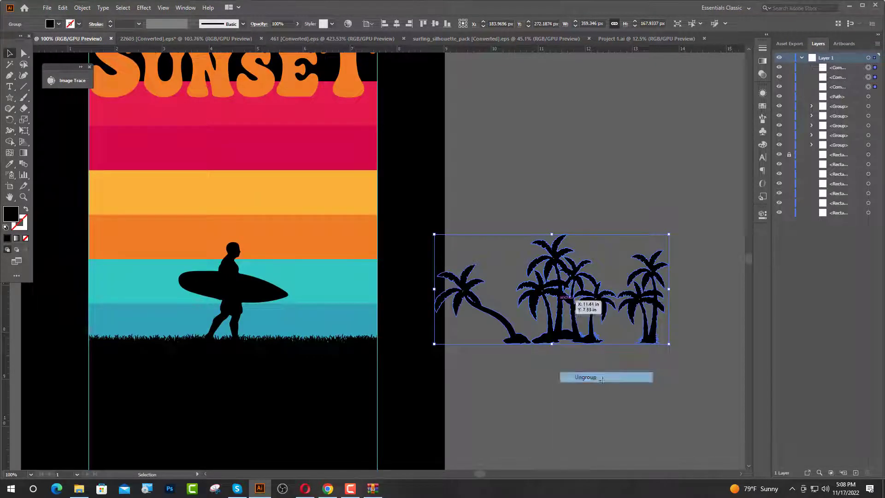
click(675, 352)
Move the two-palm silhouette onto the grass behind the surfer and enlarge it to about 3.84 in tall.
drag(657, 338, 140, 337)
drag(130, 249, 139, 182)
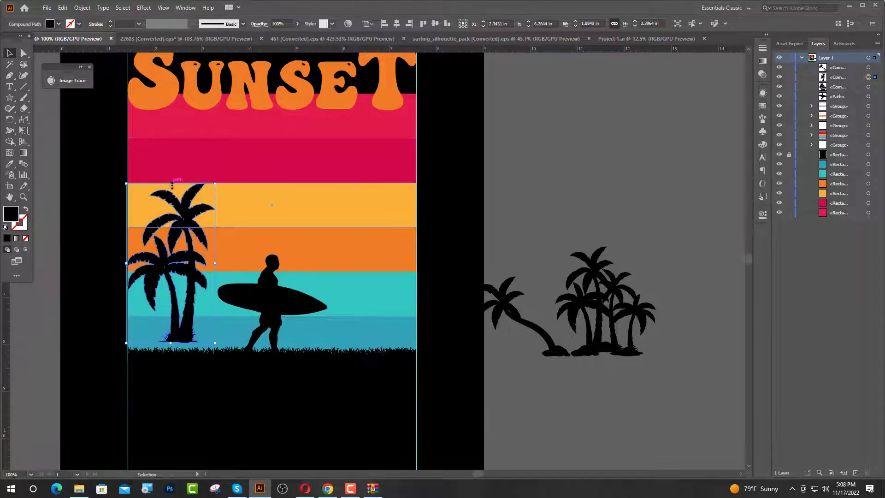
drag(171, 184, 176, 173)
Add a much smaller copy of the two palms by the left guide, and align the large palms' outer edge with that guide.
alt+drag(183, 349, 157, 330)
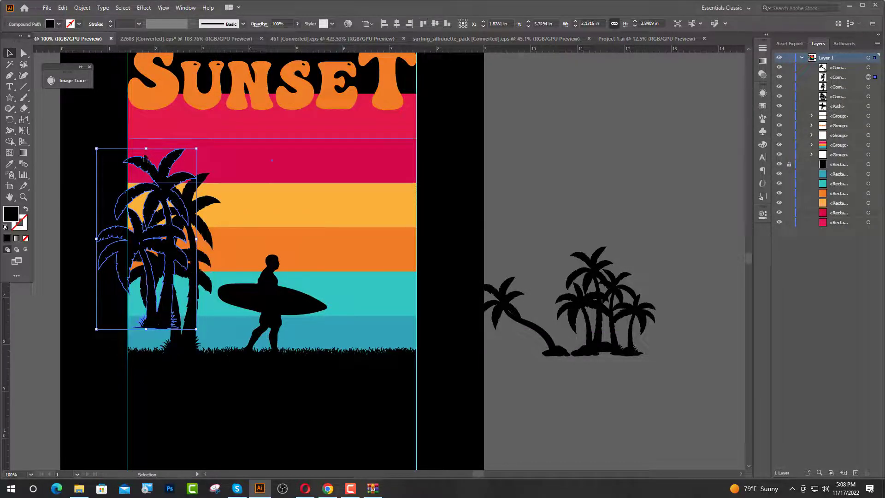
alt+shift+drag(148, 150, 147, 208)
drag(149, 260, 146, 323)
drag(177, 332, 184, 331)
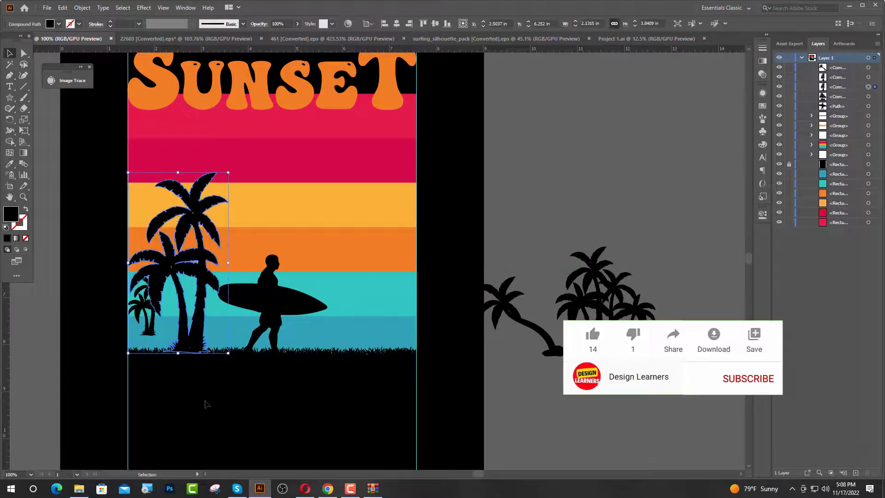
Place a copy of the large and small palm silhouettes on the other side of the surfer.
click(204, 403)
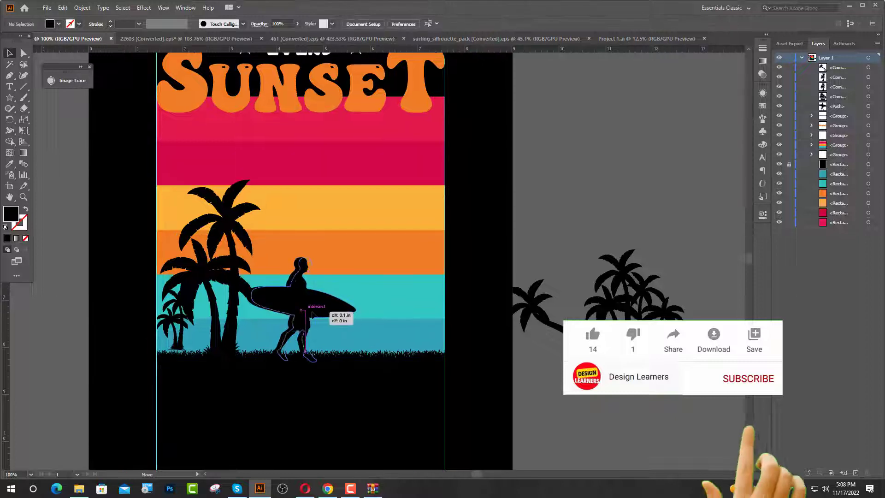
scroll(314, 317, up, 1)
click(186, 341)
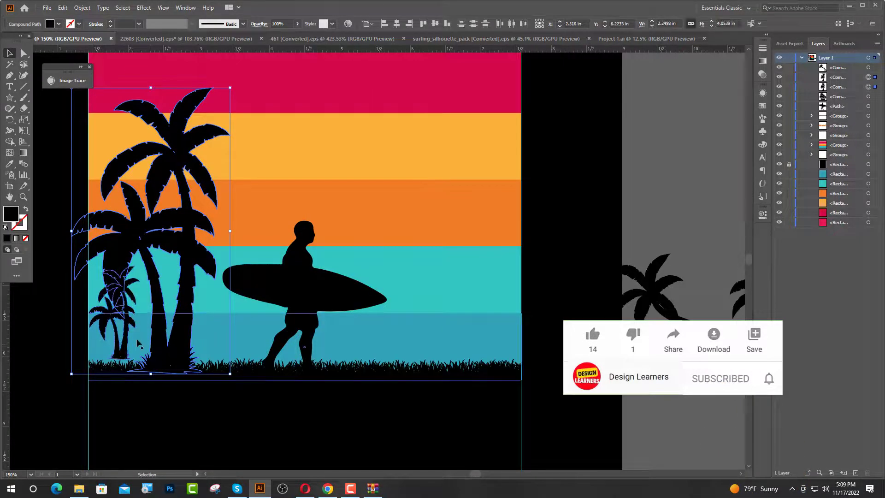
drag(131, 352, 420, 352)
Mirror the copied palms across a vertical axis and nudge them toward the right guide.
right_click(446, 334)
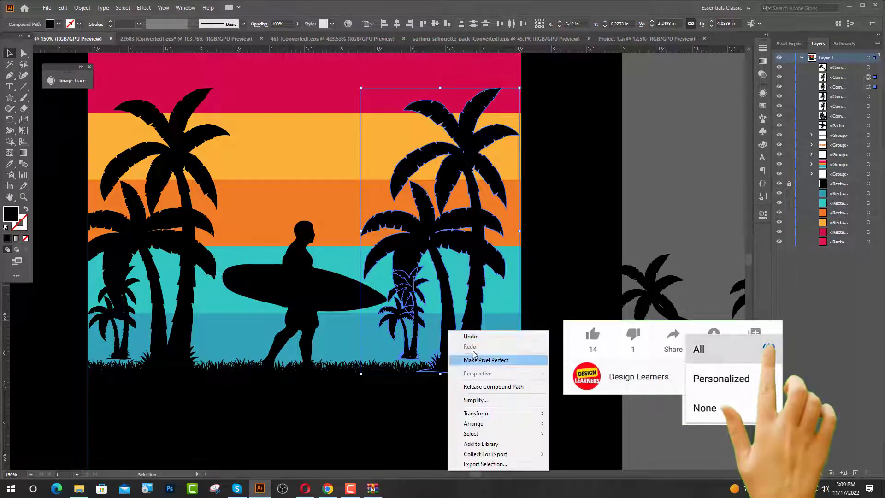
mouse_move(509, 414)
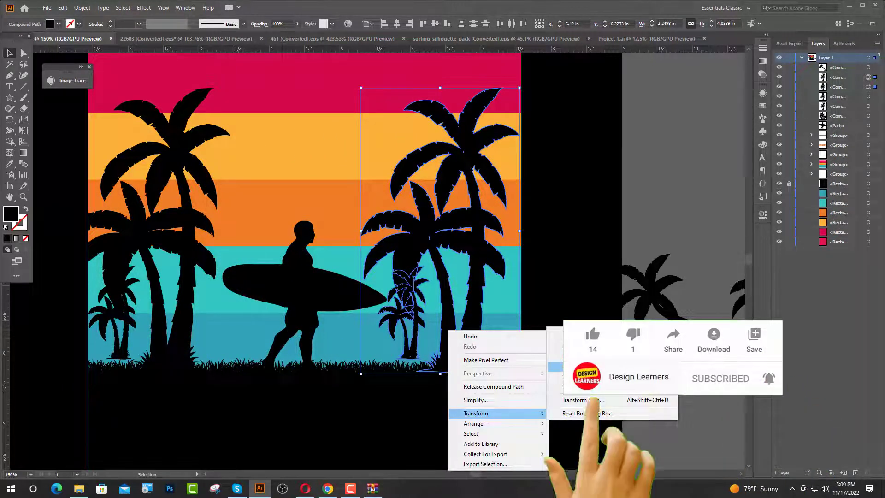
click(553, 366)
click(415, 298)
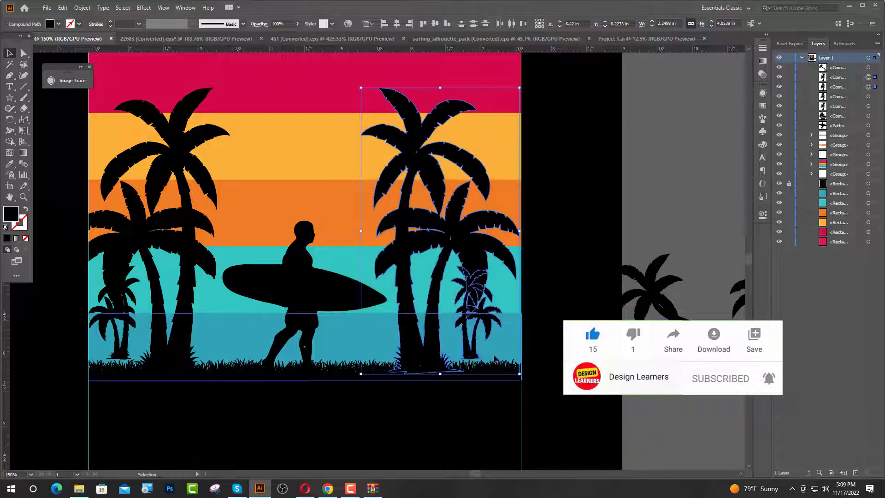
key(Right)
key(Right)
key(Right)
key(Right)
key(Right)
key(Right)
key(Right)
key(Right)
key(Right)
key(Right)
key(Right)
key(Right)
key(Right)
key(Right)
key(Right)
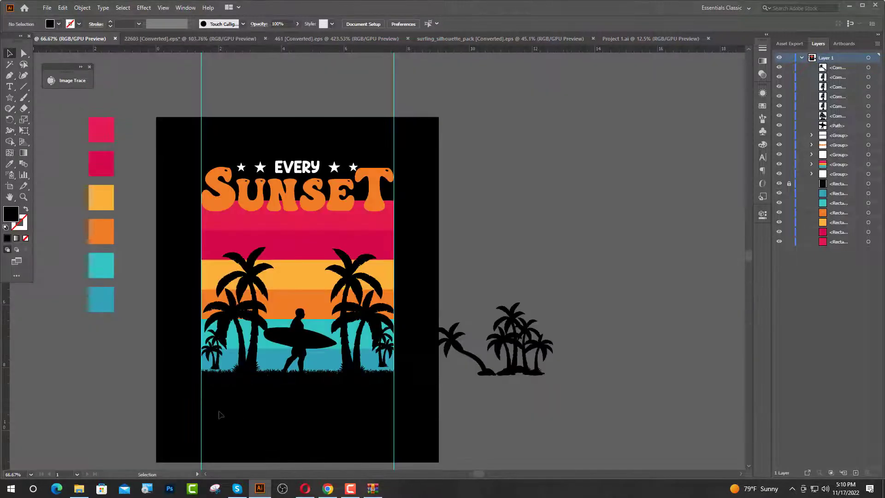
Cut both sets of palms, the surfer and the grass silhouettes from the artwork together.
click(252, 353)
shift+click(215, 356)
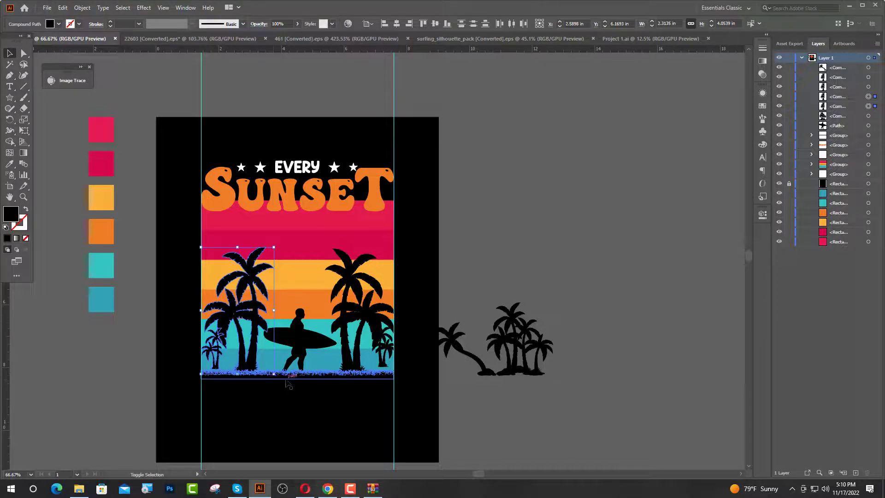
shift+click(288, 375)
shift+click(345, 346)
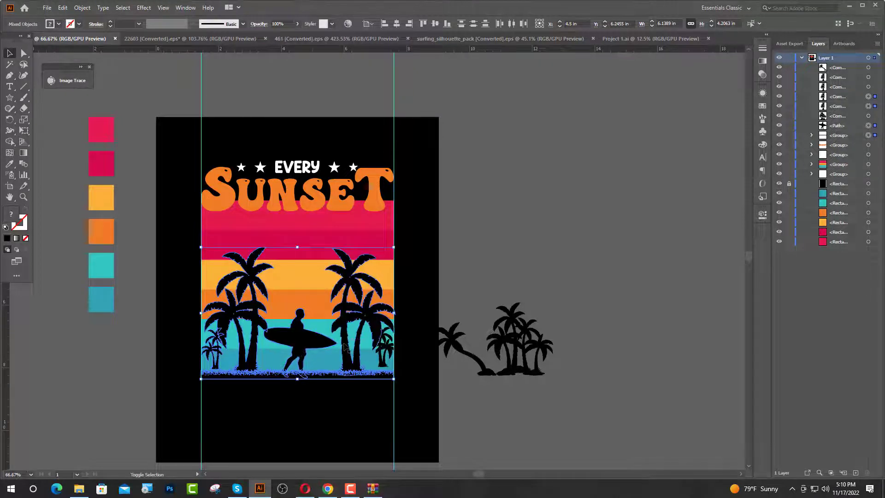
shift+click(387, 359)
shift+click(383, 354)
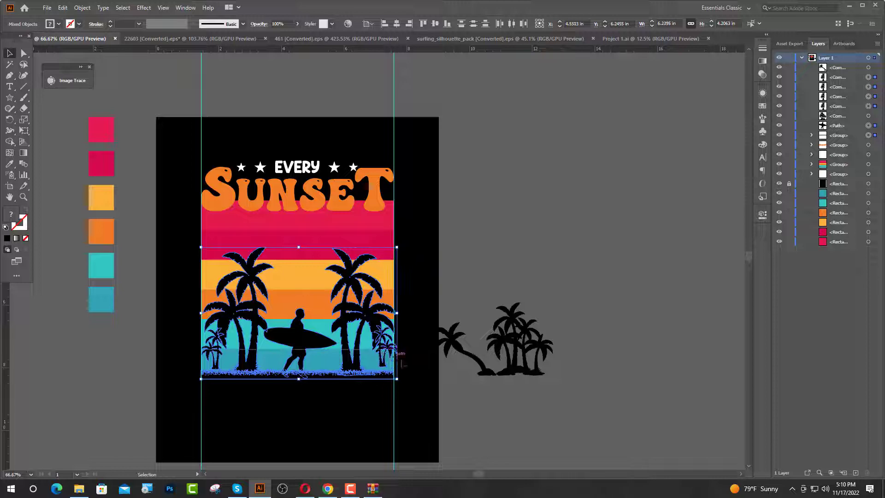
key(ctrl+equal)
key(ctrl+equal)
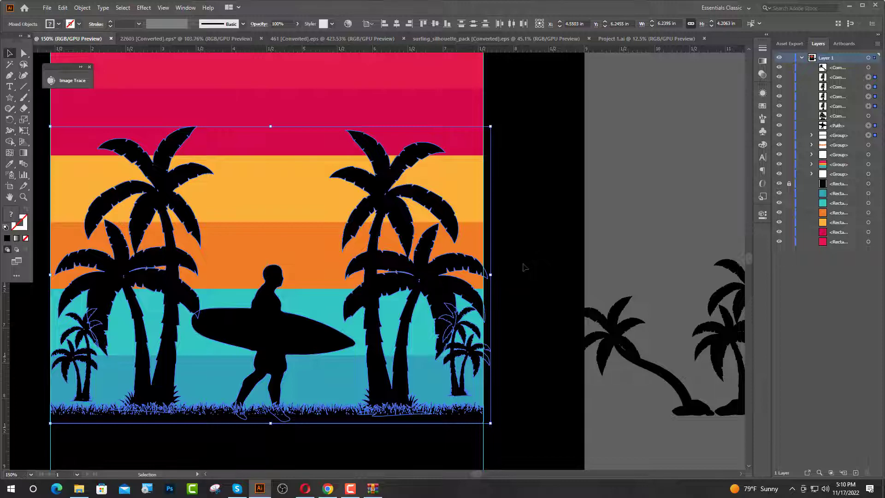
key(a)
key(Delete)
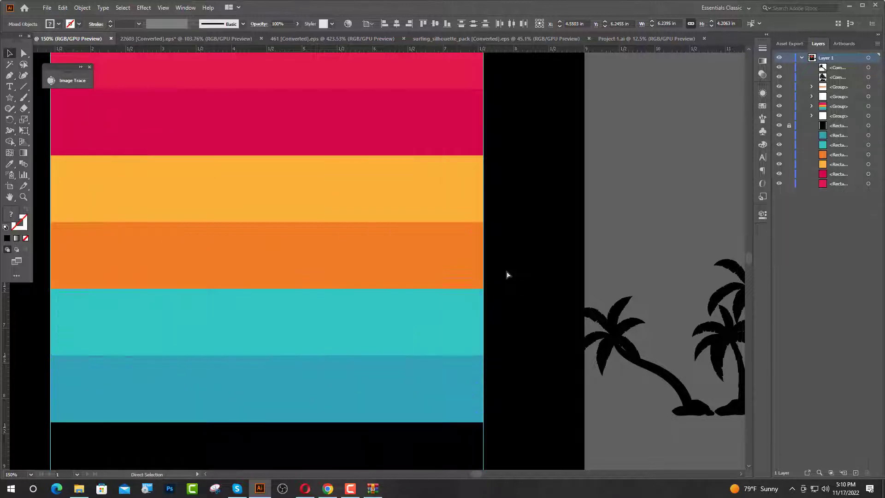
Add an opacity mask to the striped rectangle group with Clip turned off.
key(v)
click(477, 304)
key(ctrl+minus)
key(ctrl+minus)
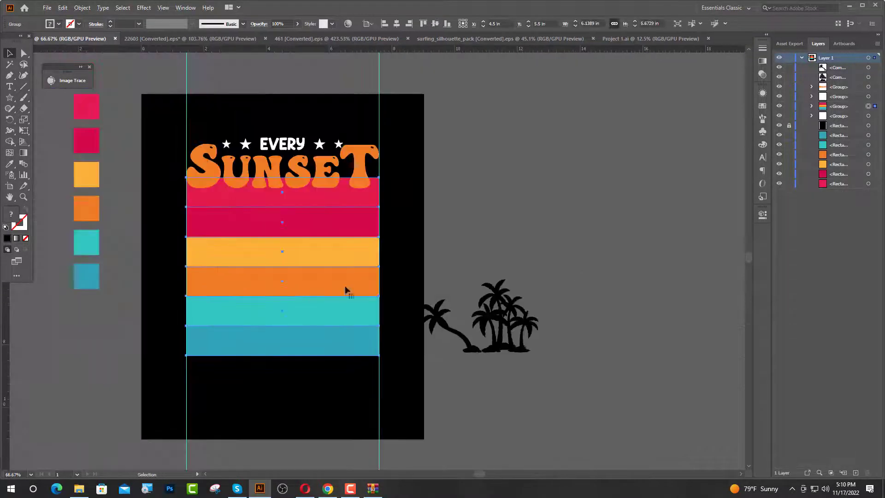
click(766, 36)
click(725, 44)
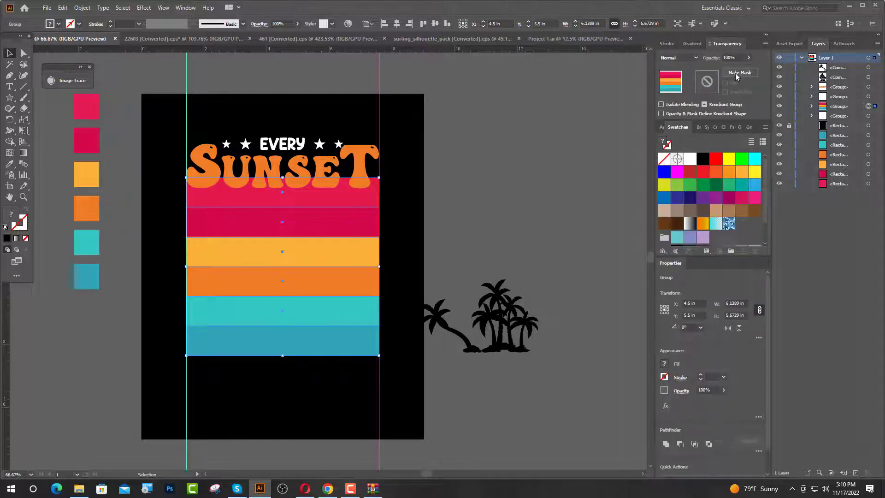
click(734, 73)
click(725, 83)
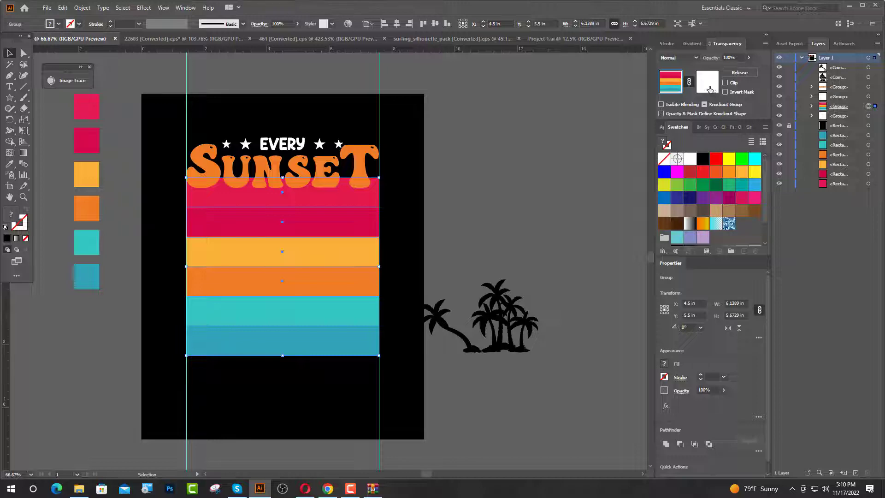
Paste the cut silhouettes into the stripes' opacity mask at their original position, and return to editing the artwork.
click(710, 87)
key(ctrl+v)
drag(315, 326, 271, 356)
scroll(278, 357, up, 1)
scroll(278, 357, down, 4)
scroll(435, 180, up, 4)
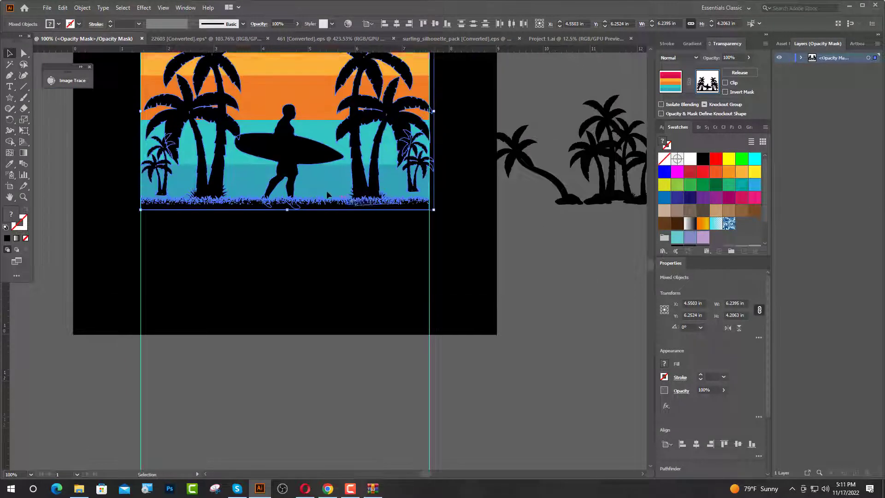
click(678, 85)
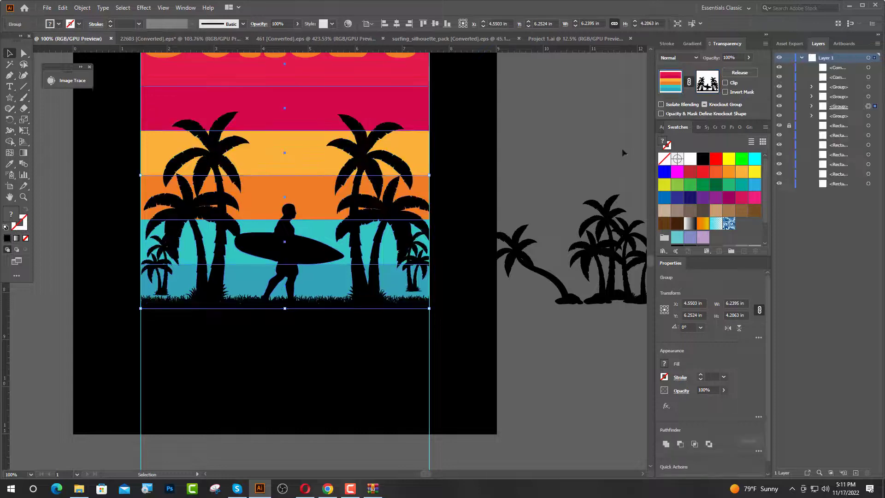
Move the masked stripes away from their position to test the mask, and undo the move.
click(497, 159)
click(390, 277)
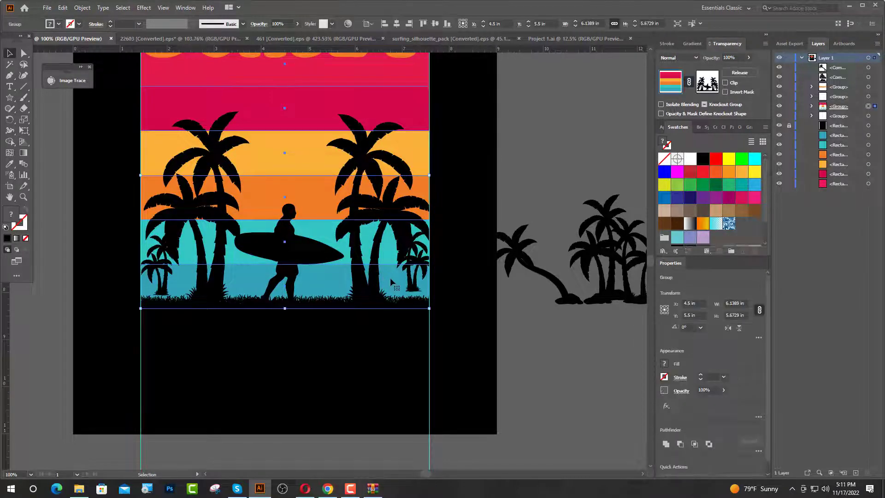
drag(390, 278, 652, 425)
key(ctrl+z)
click(488, 344)
scroll(379, 299, down, 1)
scroll(413, 318, up, 1)
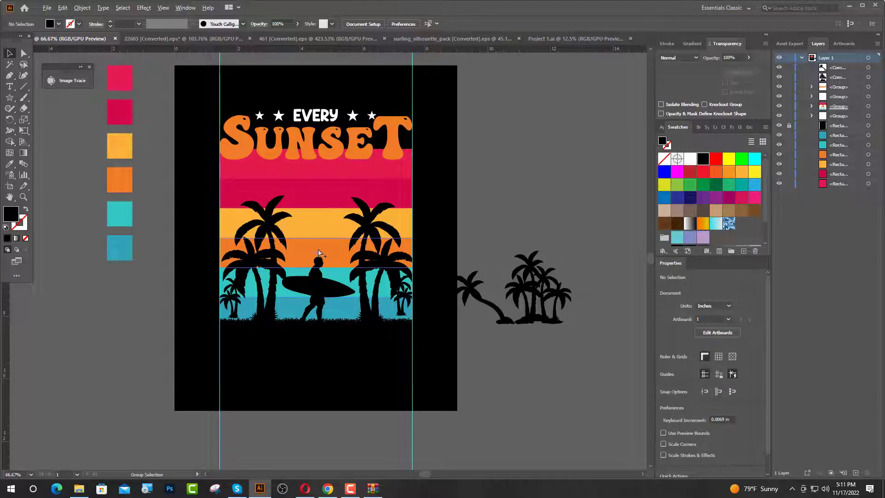
scroll(314, 205, up, 1)
Copy the speckled grunge texture group from Project 1.ai into the EVERY SUNSET design.
click(574, 38)
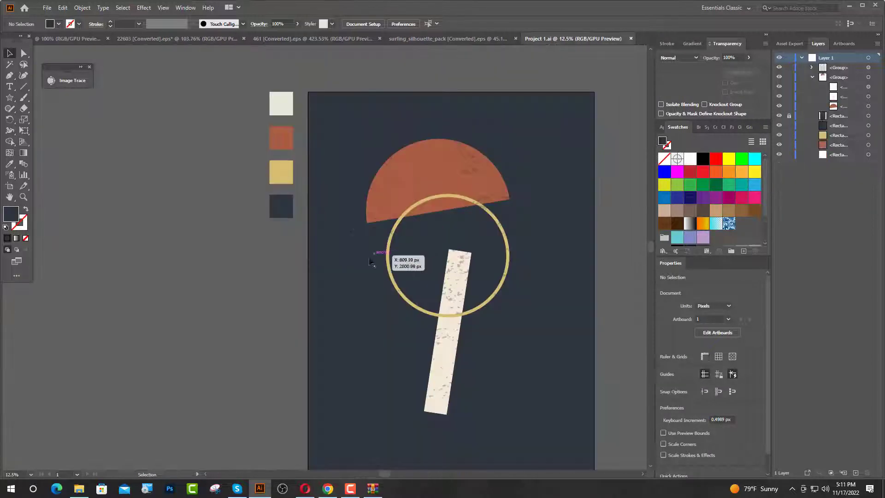
click(406, 184)
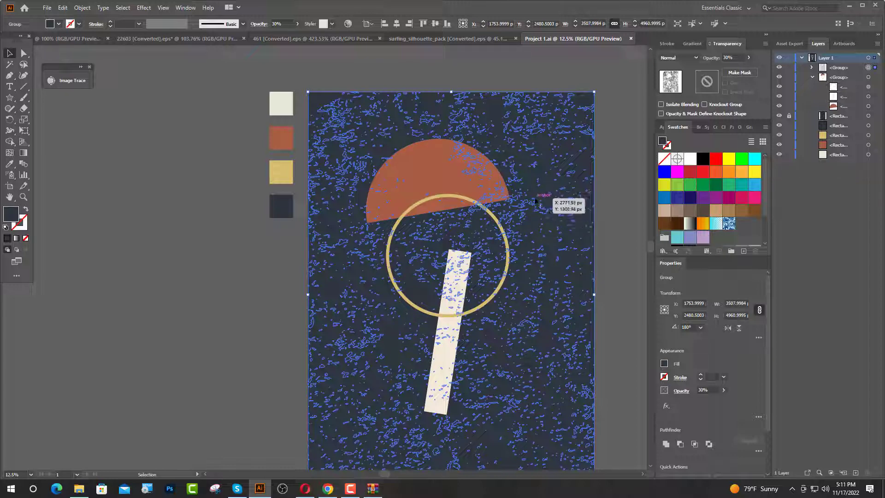
drag(538, 203, 96, 38)
drag(304, 180, 306, 180)
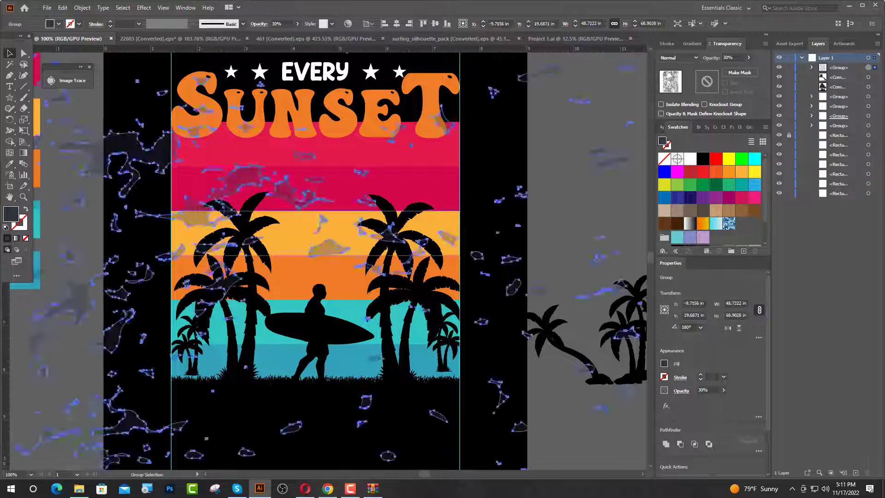
Scale the texture down to about 3.89 by 5.50 in and place it over the stripes against the left guide.
scroll(383, 229, down, 3)
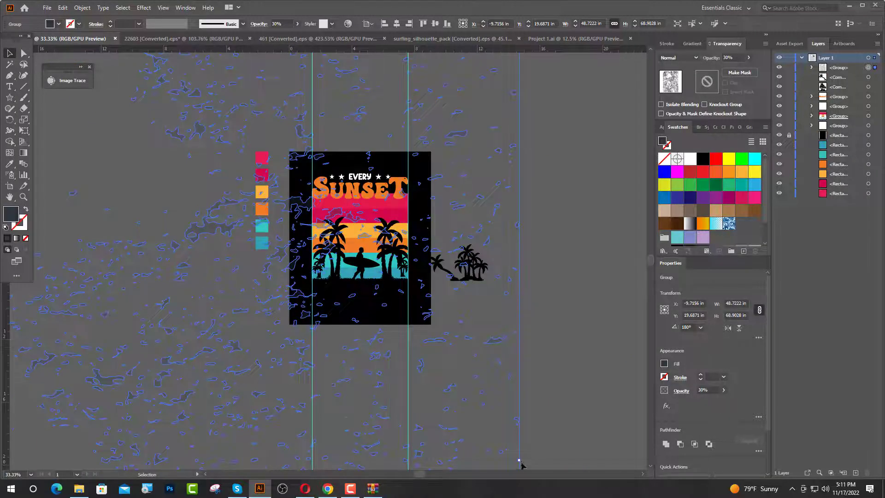
drag(510, 453, 231, 336)
drag(187, 395, 414, 216)
scroll(414, 217, up, 2)
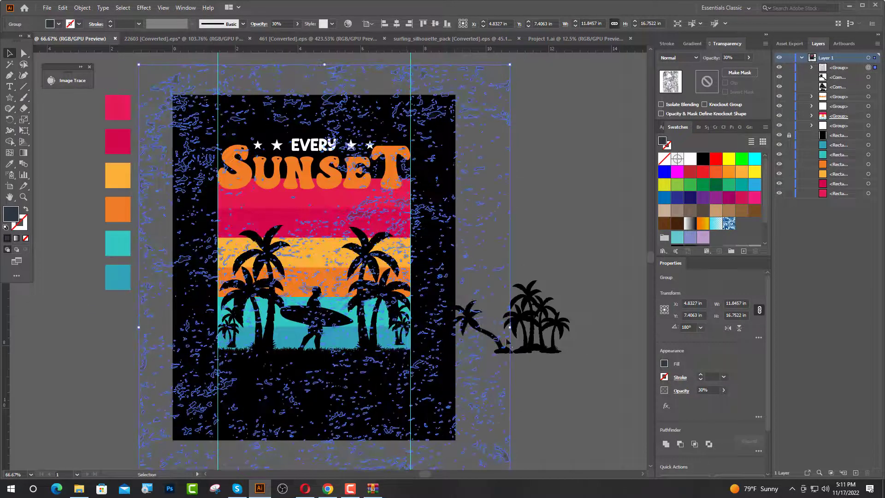
drag(510, 327, 385, 344)
drag(353, 384, 307, 312)
drag(342, 255, 409, 255)
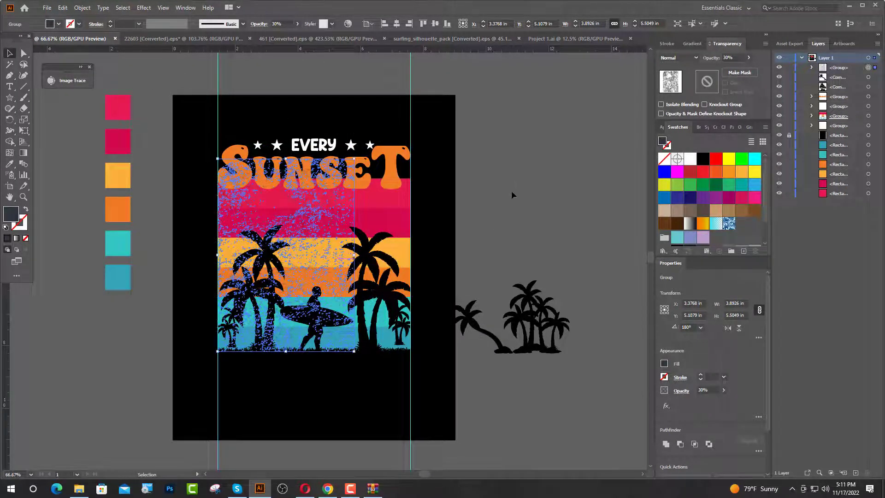
Enlarge the texture to about 6.15 in tall and stretch it to the right guide, about 6.14 in wide, covering the stripes.
click(474, 235)
scroll(312, 257, up, 2)
drag(312, 231, 313, 264)
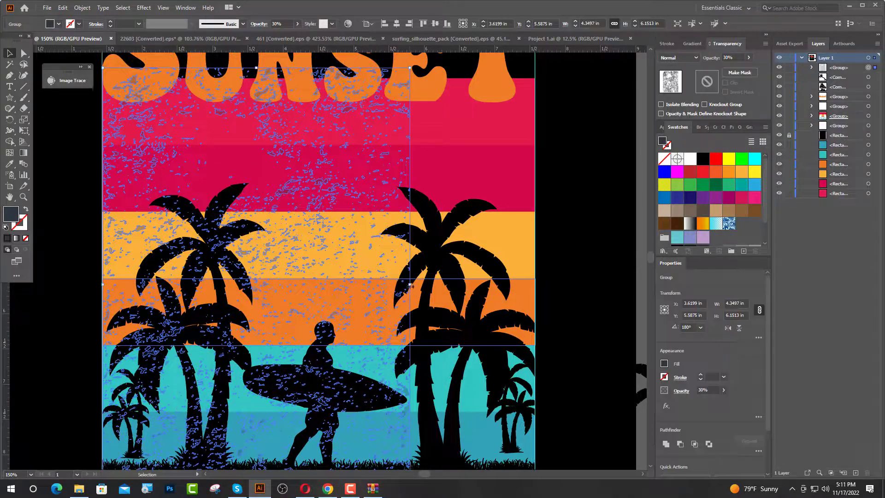
drag(412, 285, 537, 285)
click(572, 276)
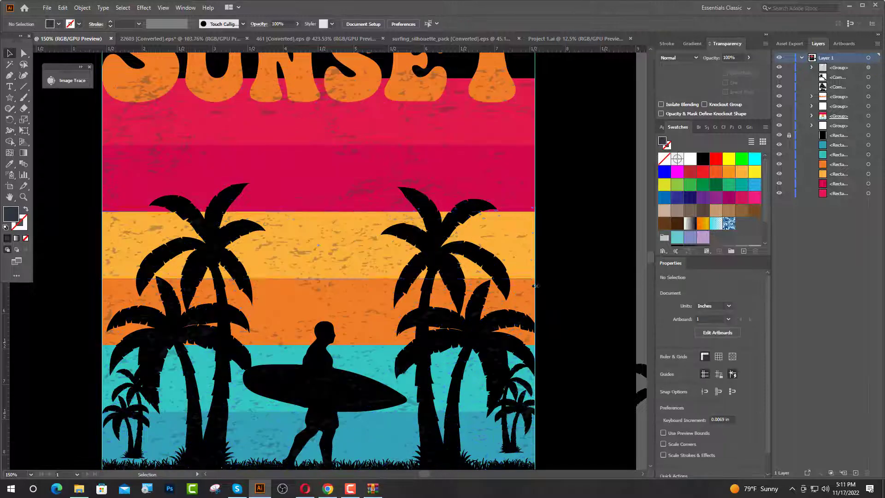
Move the texture group beneath the EVERY and SUNSET lettering in the stacking order, just above the stripes.
scroll(261, 203, down, 1)
scroll(262, 203, down, 2)
click(284, 138)
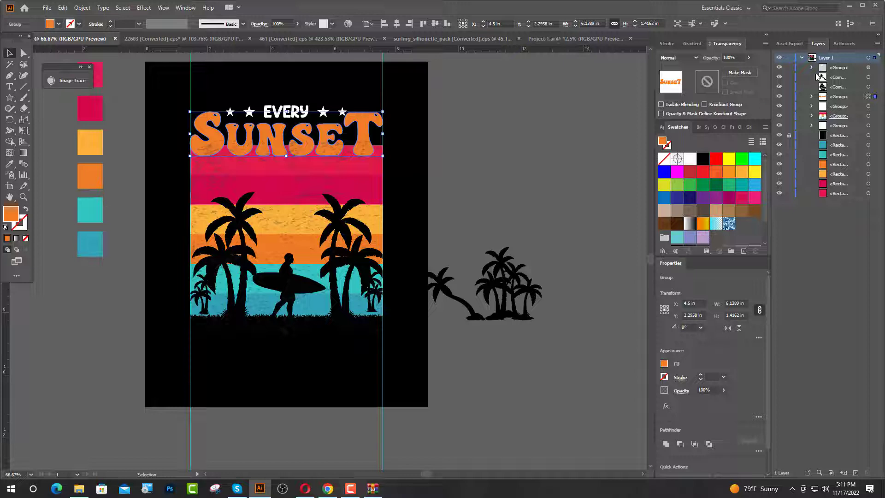
drag(837, 71, 837, 110)
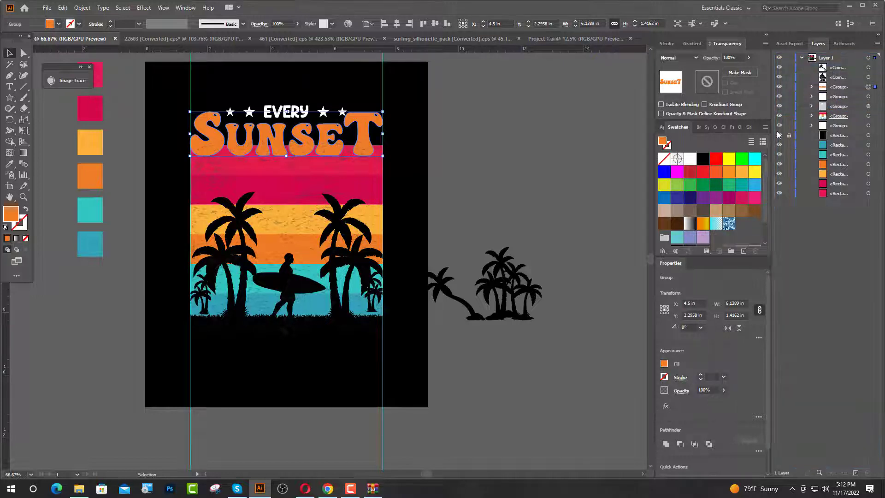
click(519, 127)
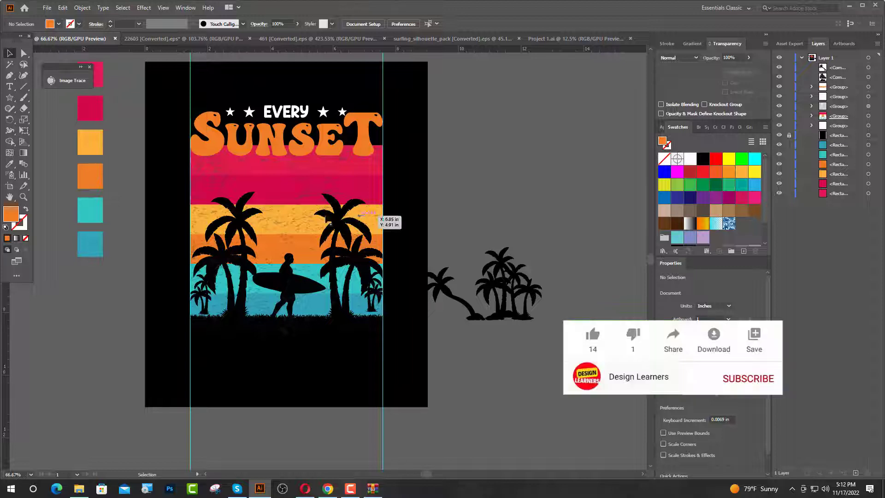
Draw an orange rectangle about 6.14 by 5.78 in between the guides, covering the striped area.
drag(9, 97, 43, 97)
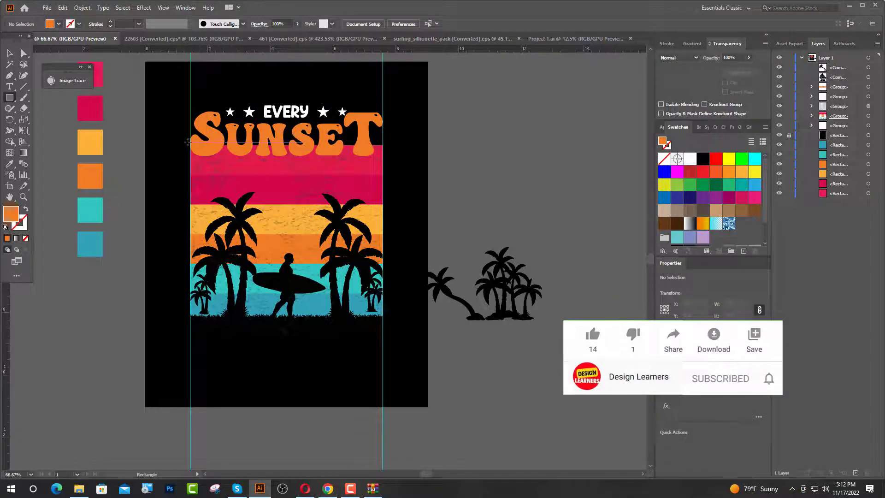
drag(188, 142, 383, 324)
key(v)
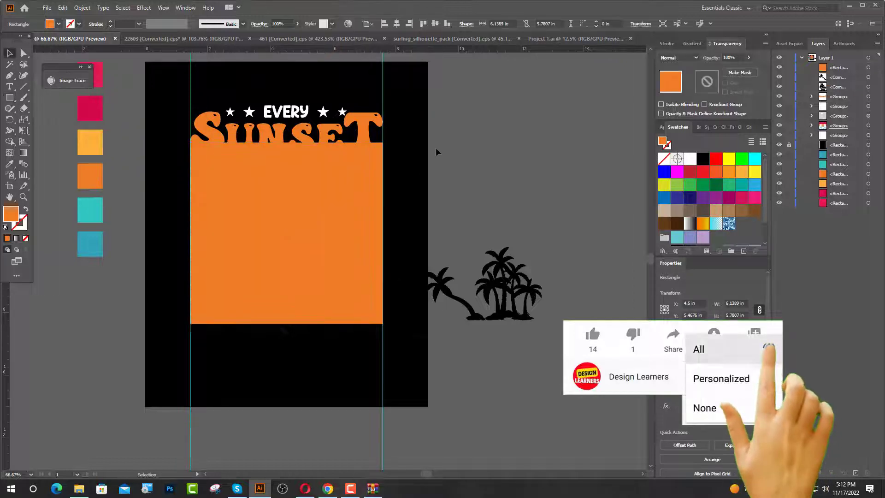
click(437, 152)
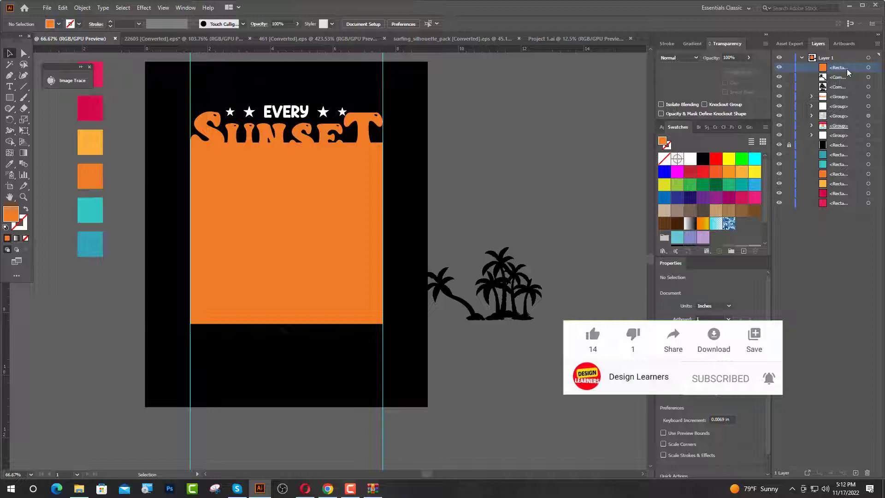
Try placing the orange rectangle beneath the striped group in the stacking order, and bring it back to the top.
drag(840, 68, 839, 130)
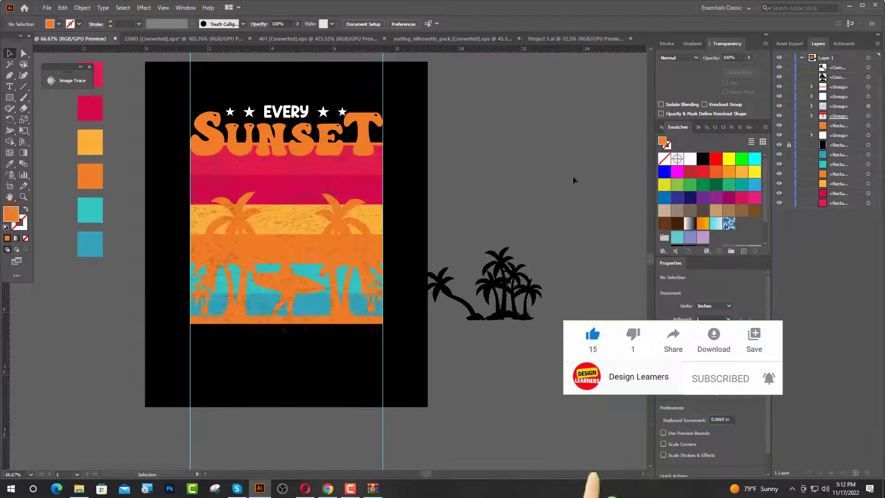
drag(834, 126, 834, 67)
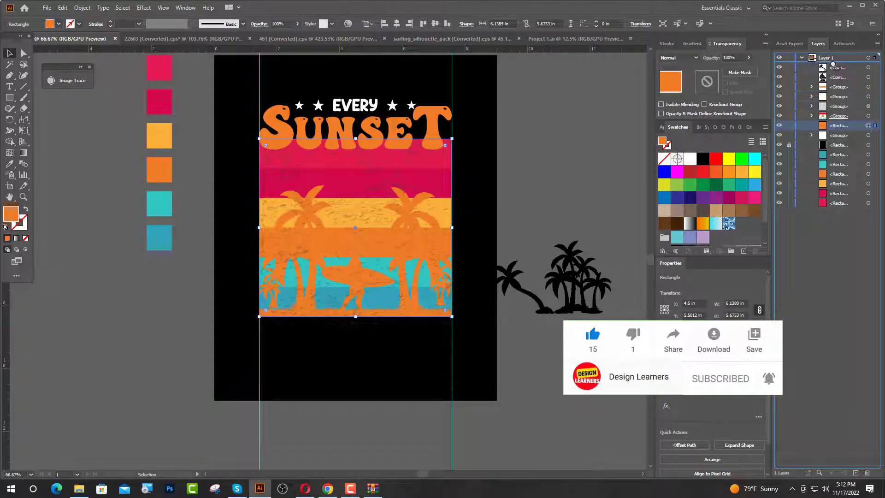
click(581, 181)
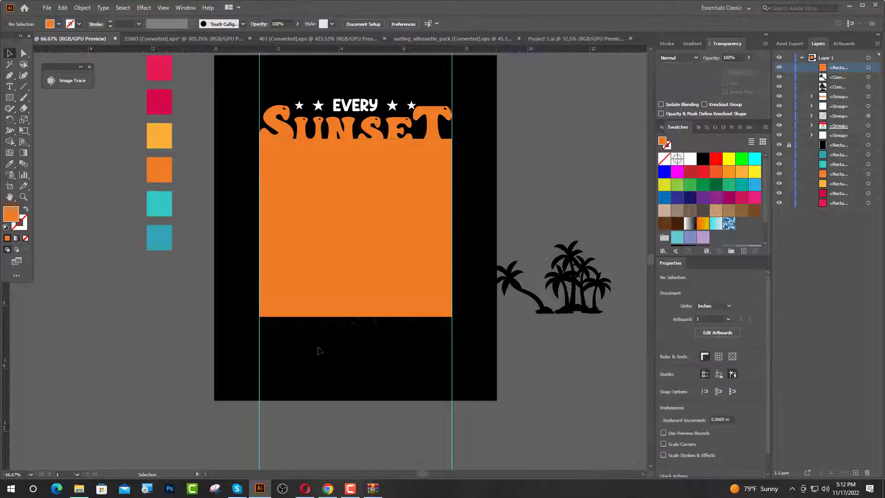
Make a clipping mask from the orange rectangle around the texture and the striped group.
drag(390, 194, 391, 195)
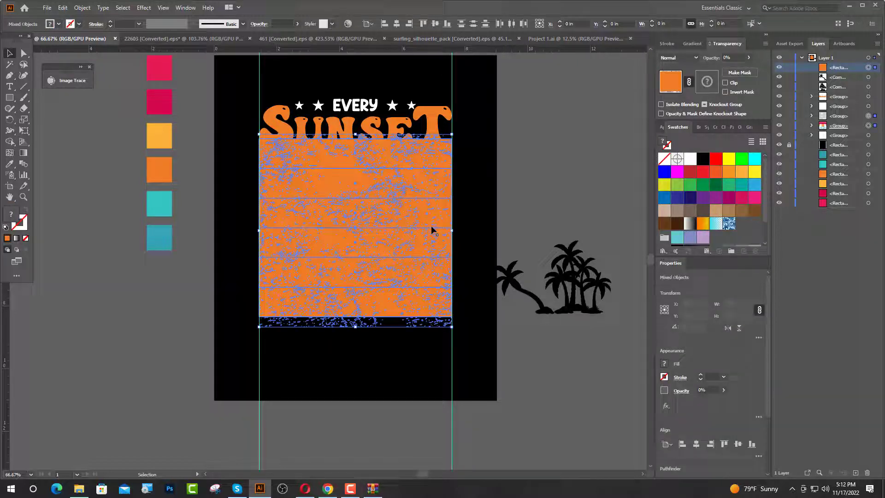
right_click(362, 212)
click(404, 292)
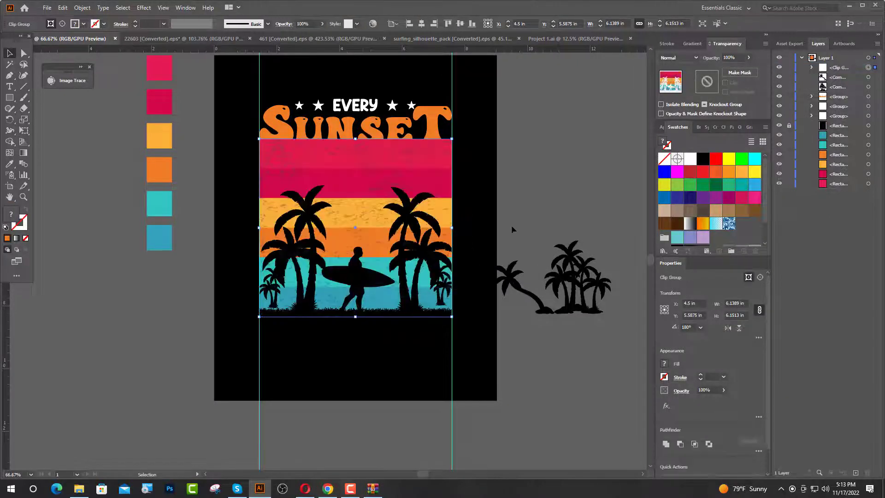
Bring the EVERY and SUNSET lettering to the front of the stacking order.
click(548, 187)
click(358, 116)
shift+click(355, 106)
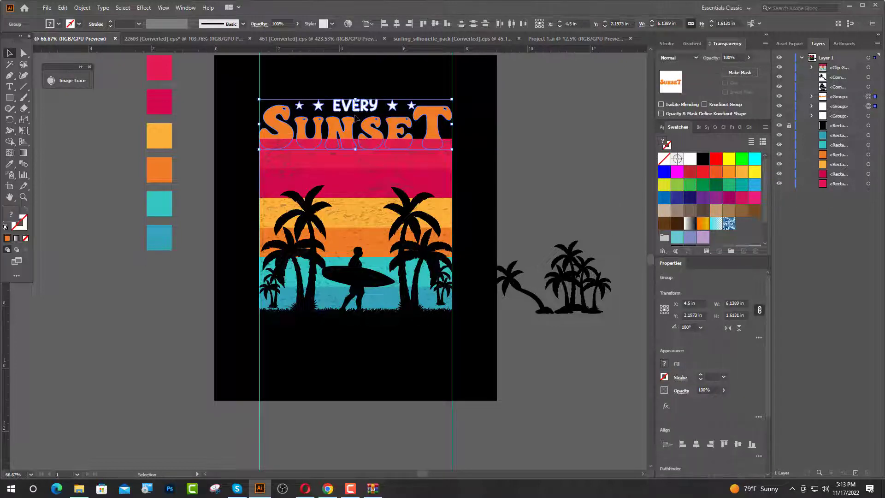
right_click(350, 133)
mouse_move(396, 229)
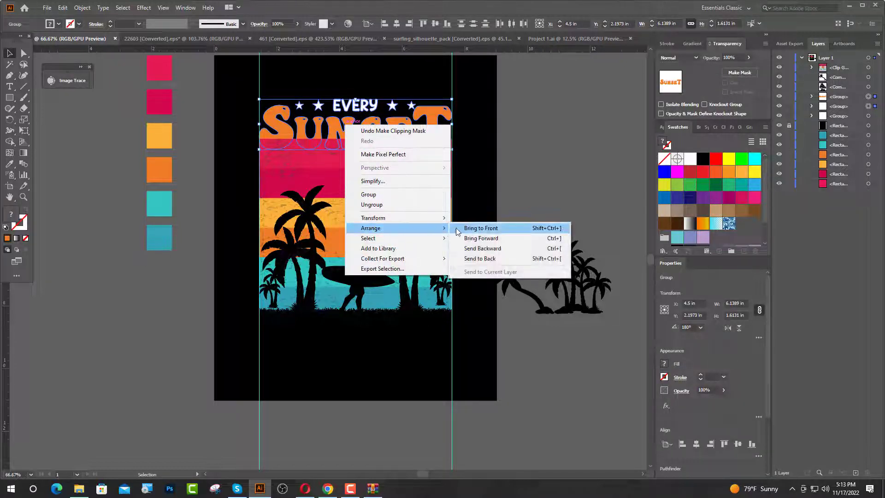
click(480, 228)
click(538, 233)
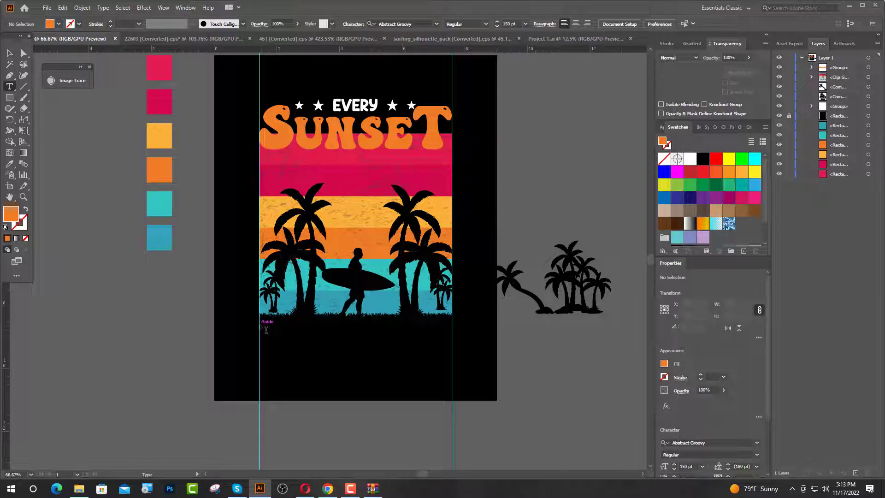
Start a text line at the first guide near the grass, using the Hey Comic font at 50 pt.
click(267, 330)
click(350, 25)
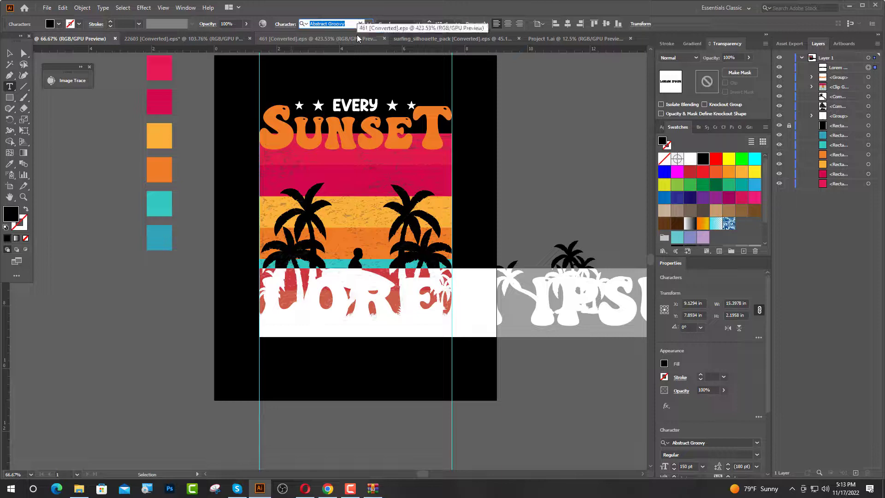
text(HE)
click(367, 66)
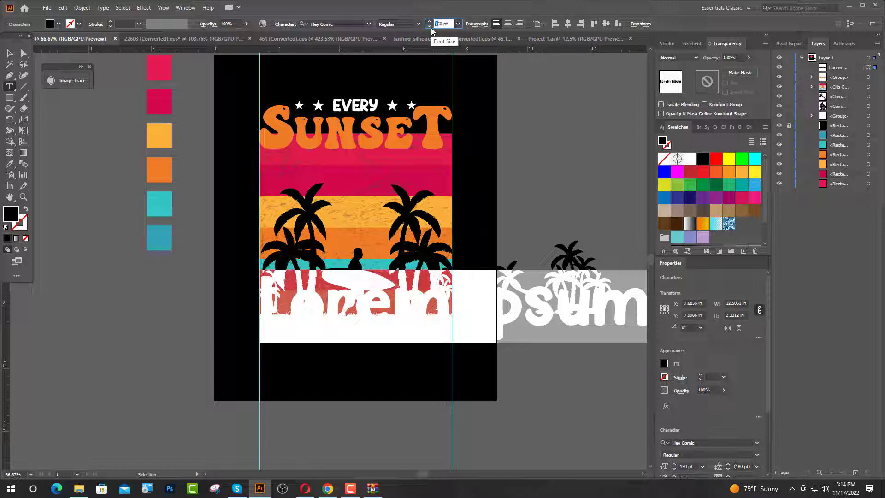
key(Return)
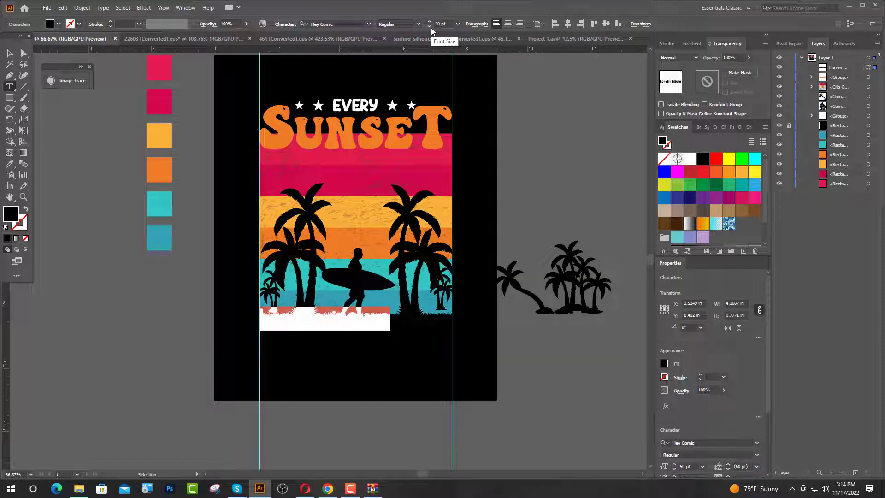
Replace the placeholder text with IS AN OPPURTUNITY TO and fill the lettering white.
key(BackSpace)
text(IS A)
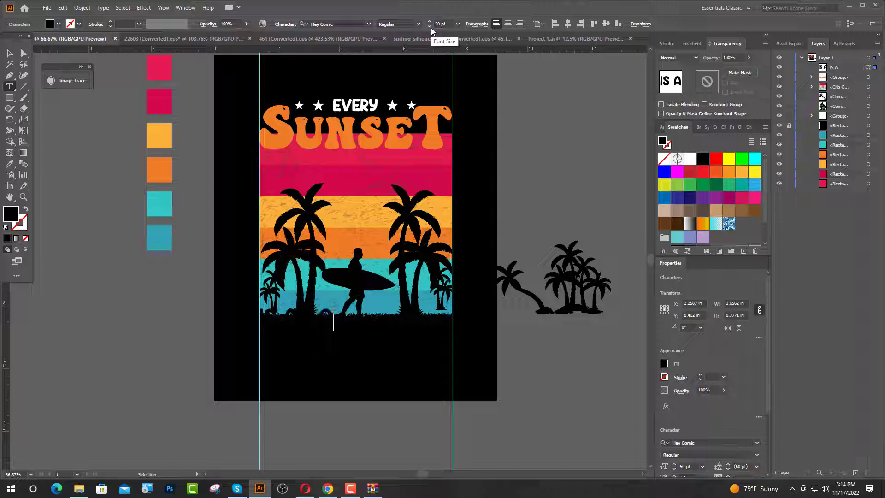
text(N OP)
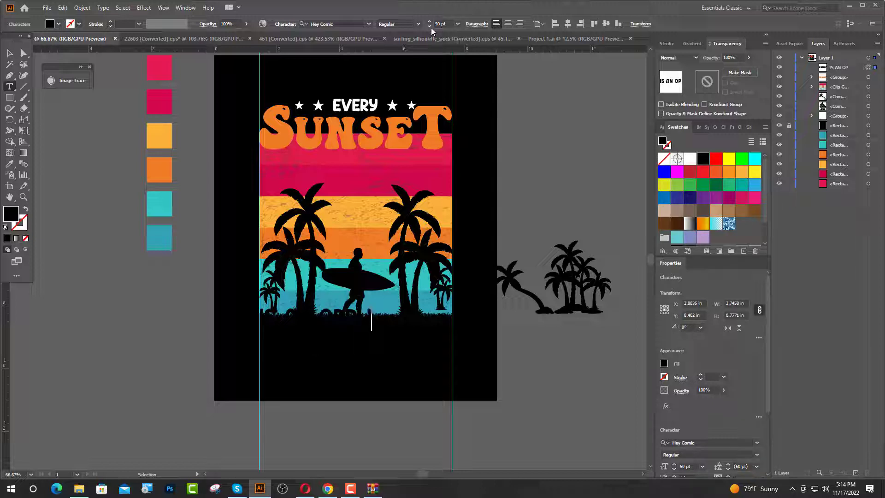
text(P)
key(Escape)
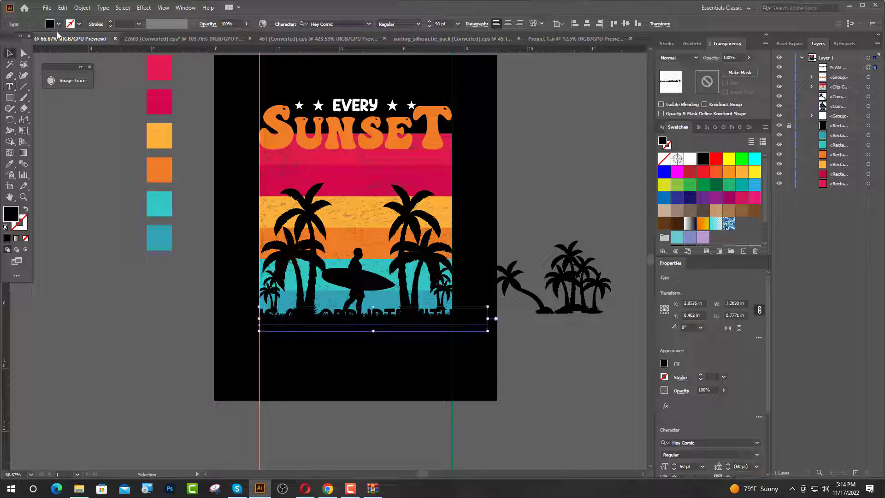
click(50, 24)
click(19, 40)
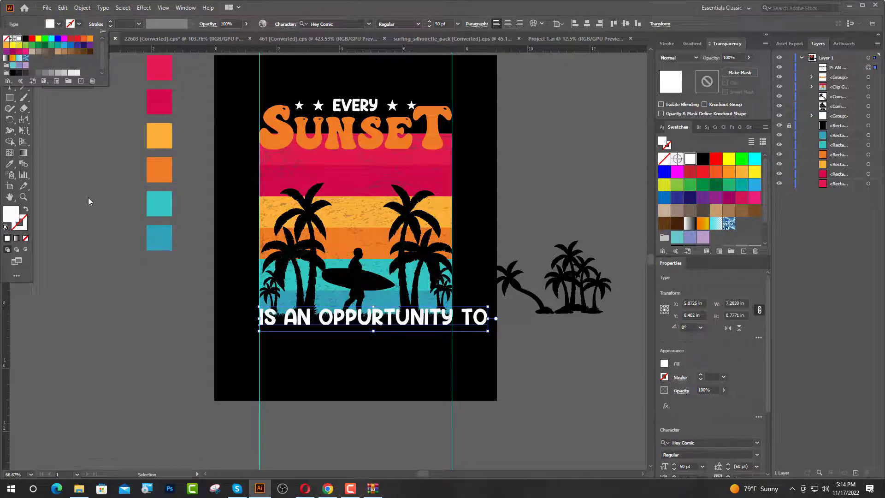
Correct the misspelled word in the white text line to OPPORTUNITY.
key(t)
scroll(386, 331, up, 1)
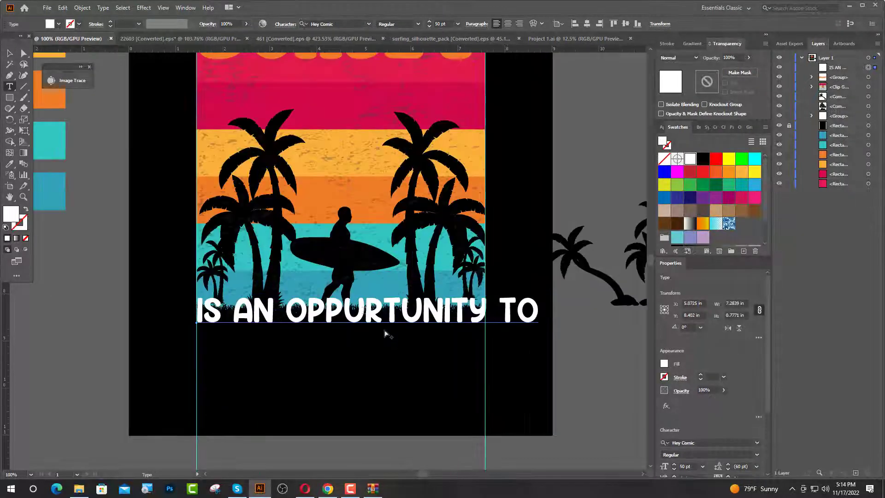
drag(364, 311, 350, 313)
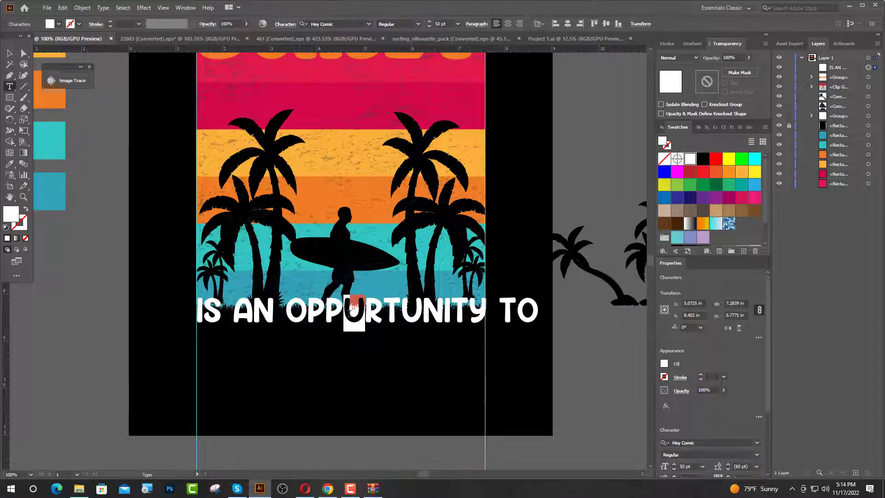
text(O)
key(Escape)
Scale the IS AN OPPORTUNITY TO line down to about 42.22 pt to fit the guides, and convert it to outlines.
mouse_move(540, 313)
mouse_down()
mouse_move(483, 316)
mouse_move(535, 328)
mouse_up()
scroll(489, 316, up, 6)
right_click(462, 341)
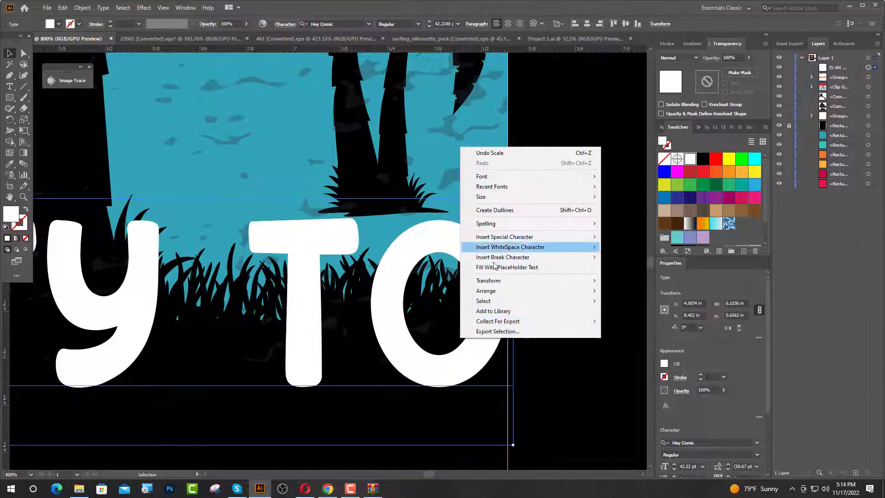
click(480, 207)
Widen the outlined IS AN OPPORTUNITY TO line to about 6.14 in between the guides, and move it just below the grass.
scroll(555, 313, down, 6)
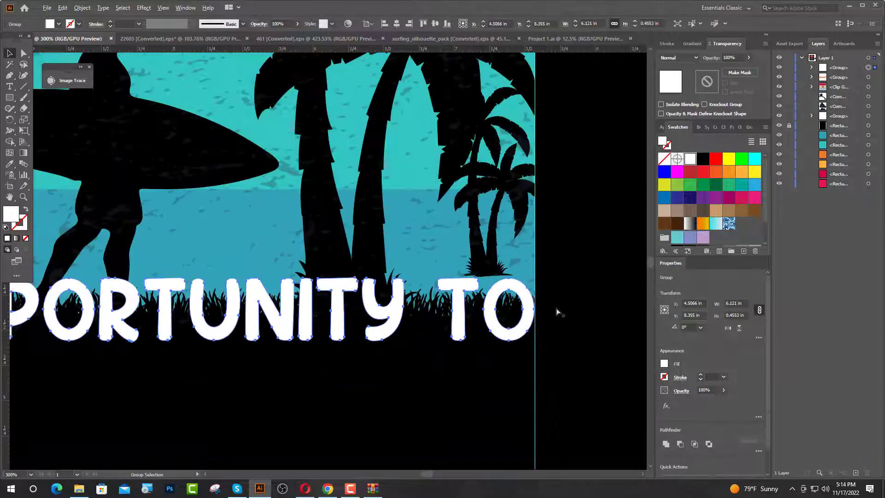
scroll(107, 319, up, 6)
scroll(107, 319, up, 2)
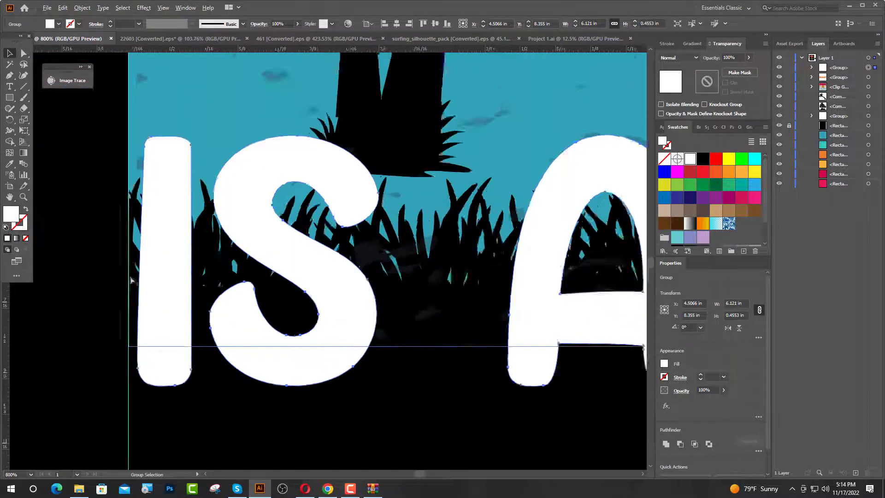
drag(138, 262, 125, 263)
scroll(134, 296, down, 7)
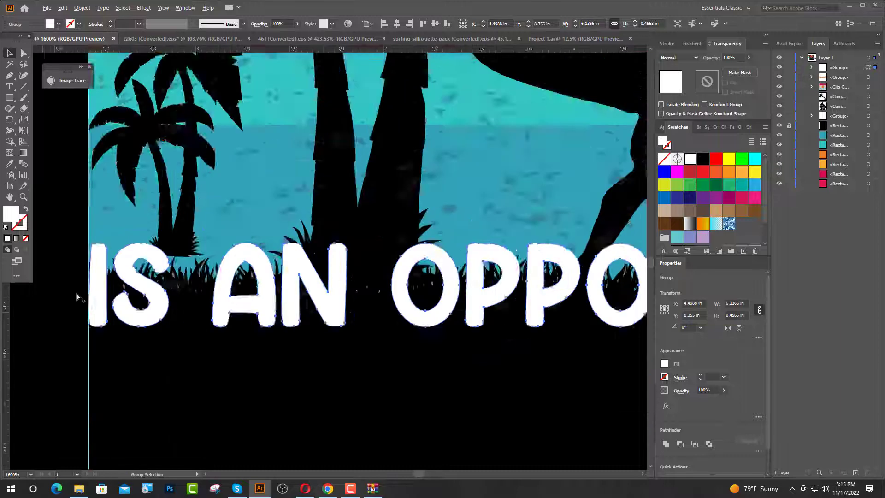
scroll(92, 304, up, 3)
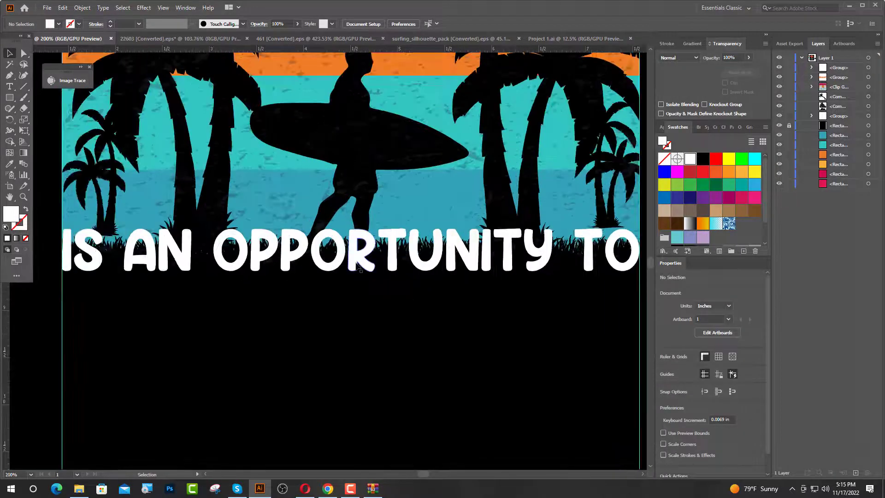
drag(355, 266, 325, 322)
scroll(165, 337, down, 1)
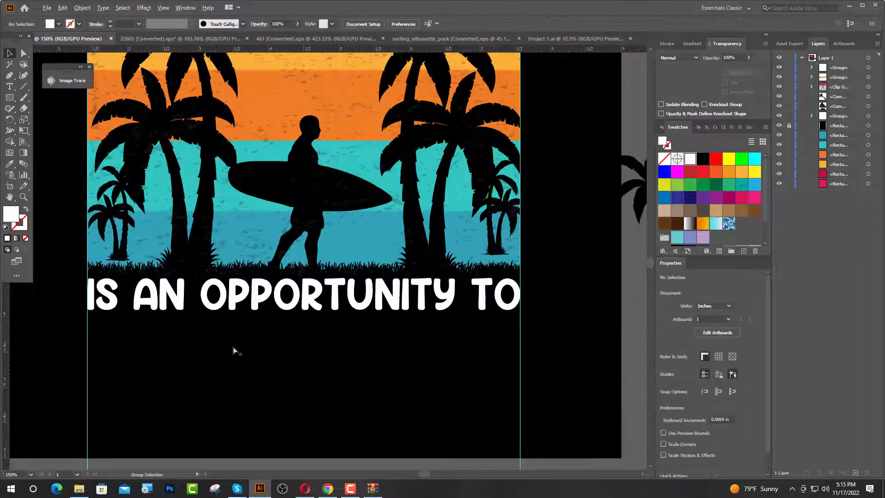
Add the word RESET in the Abstract Groovy font beneath the IS AN OPPORTUNITY TO line.
scroll(233, 350, down, 1)
key(t)
click(191, 349)
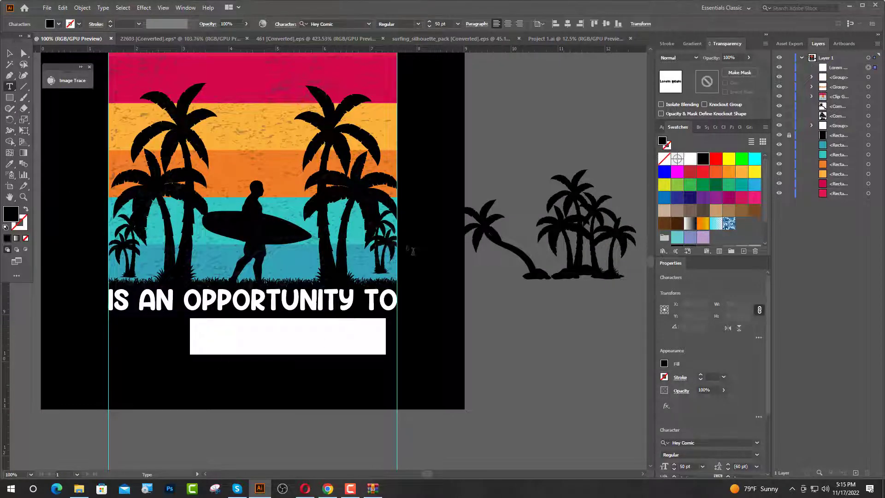
click(370, 24)
click(356, 83)
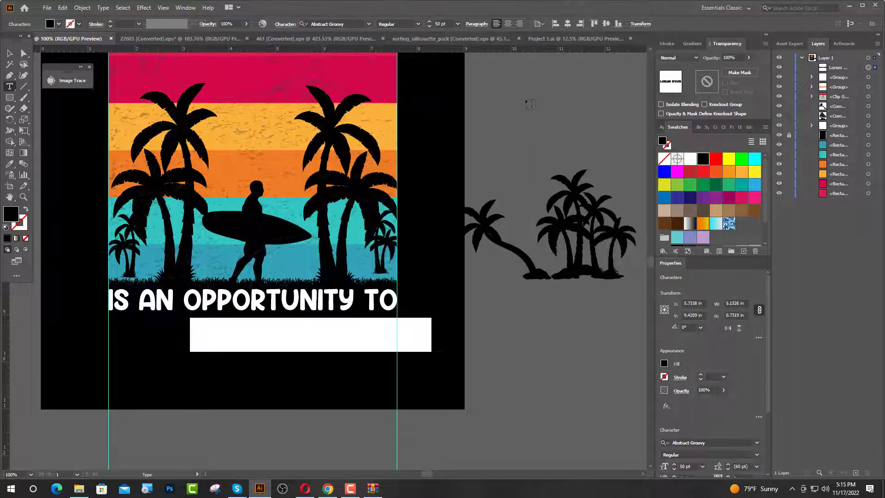
text(R)
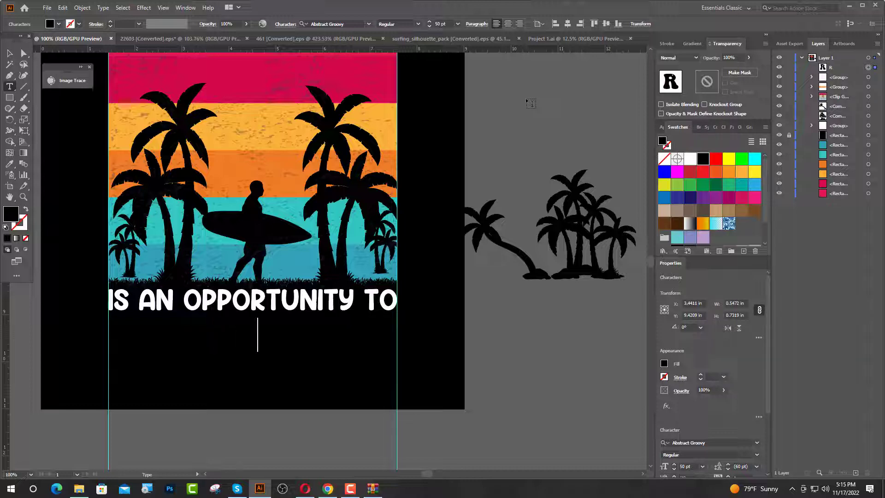
text(ESET)
key(Escape)
Colour the word RESET with the orange sampled from the SUNSET lettering.
key(i)
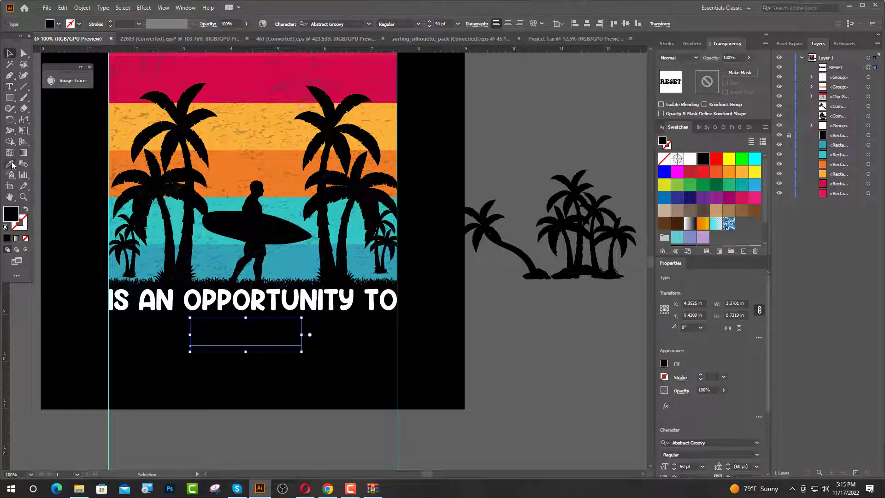
key(ctrl+minus)
key(ctrl+minus)
key(ctrl+minus)
key(ctrl+minus)
click(152, 117)
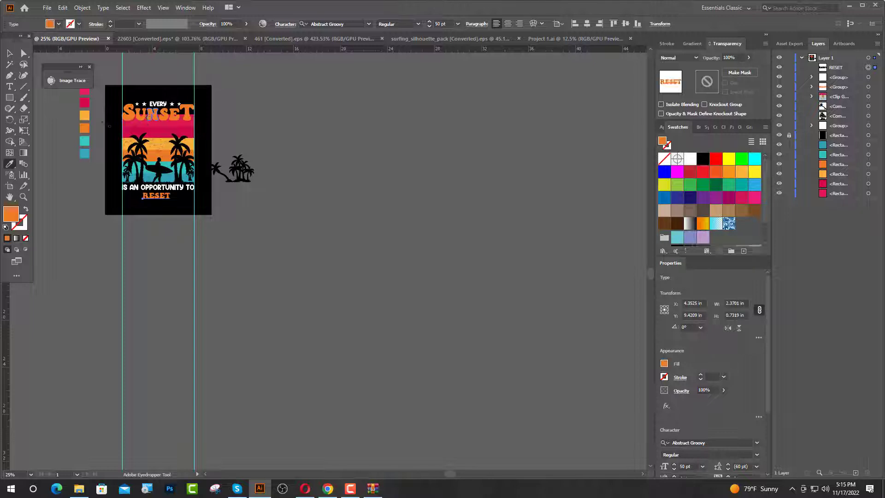
click(12, 54)
Set the font size of RESET to 80 pt.
key(ctrl+plus)
key(ctrl+plus)
key(ctrl+plus)
key(ctrl+plus)
key(ctrl+plus)
key(ctrl+plus)
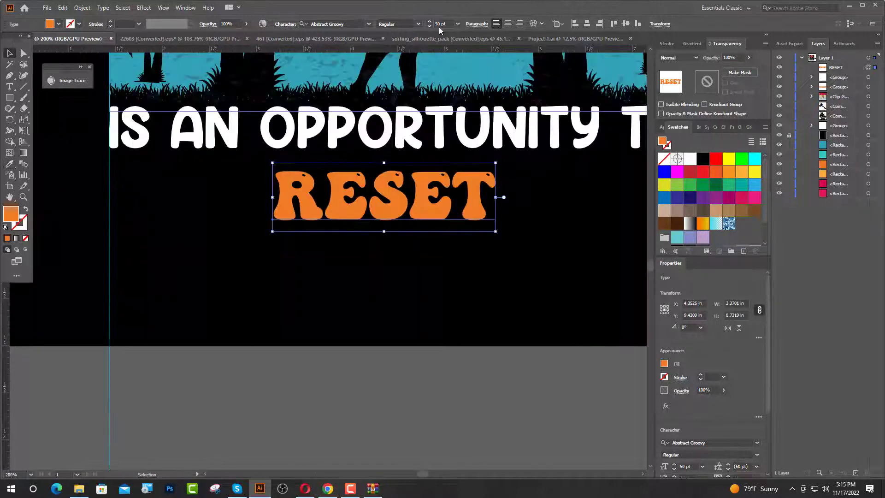
click(438, 24)
text(8)
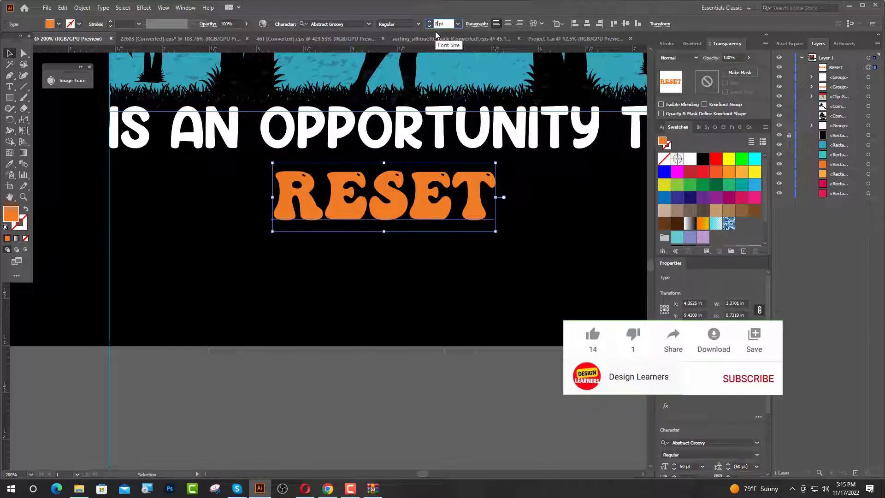
text(0)
key(Return)
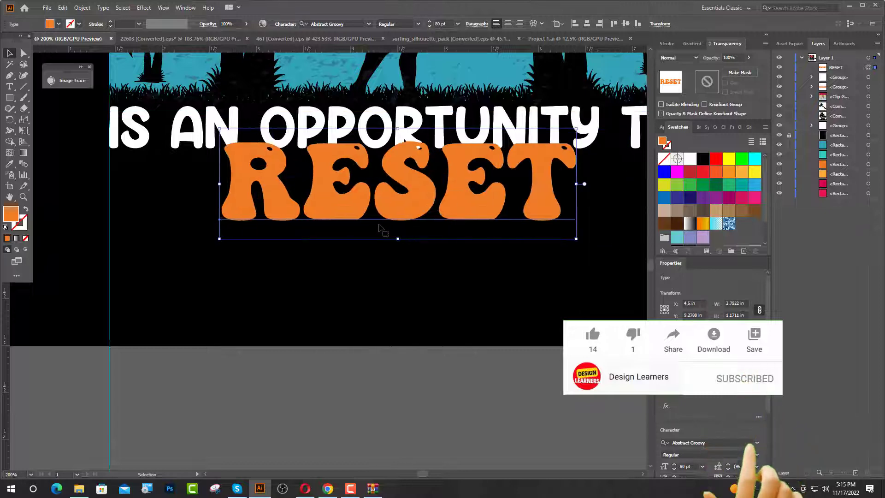
Convert RESET to outlines and move it down, clear of the IS AN OPPORTUNITY TO line.
right_click(381, 229)
click(392, 288)
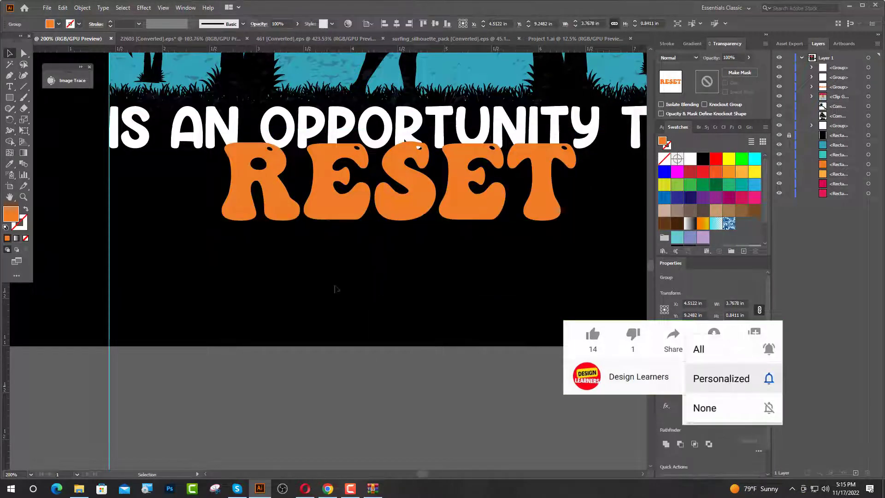
key(ctrl+minus)
drag(365, 252, 365, 256)
click(365, 289)
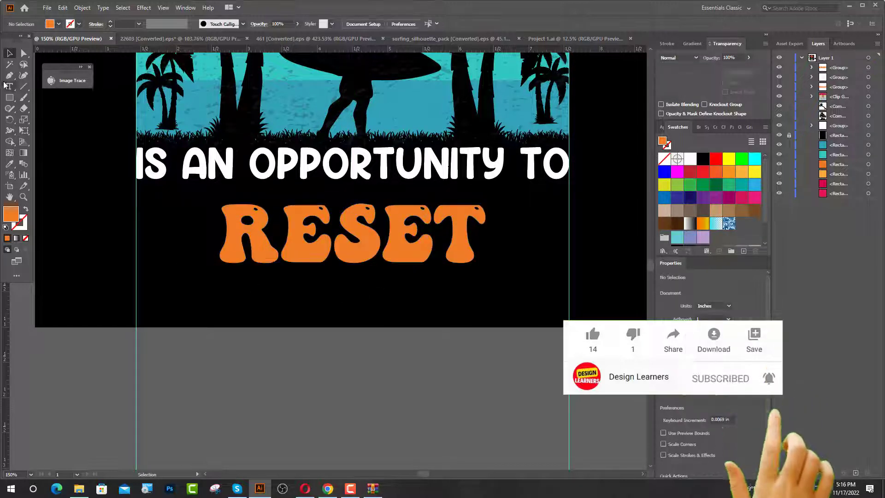
Draw a horizontal line about 1 in long from the first guide towards the top of the R in RESET, with an orange stroke and no fill.
click(9, 76)
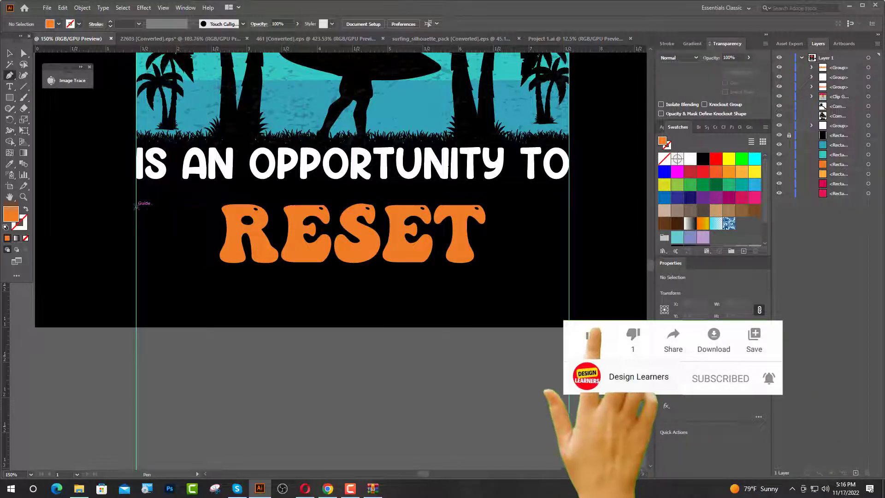
click(137, 207)
click(206, 207)
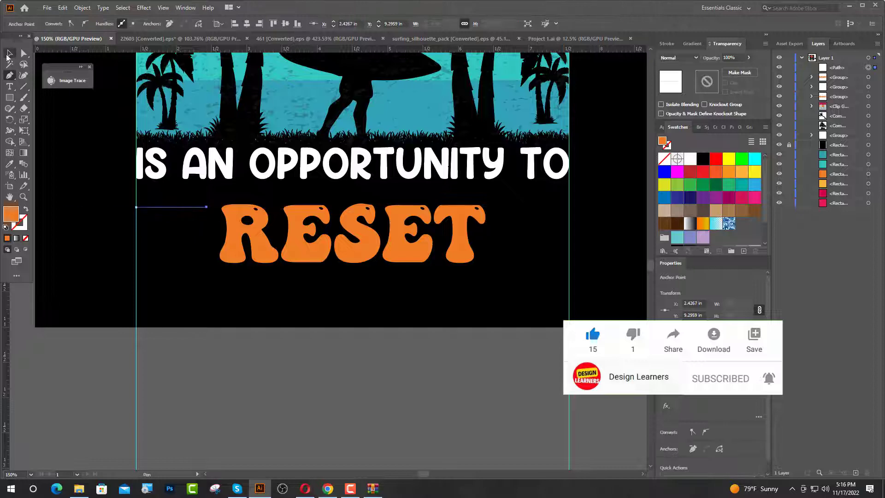
click(8, 54)
click(26, 210)
Set the orange line's stroke weight to 2 pt and apply the width profile that tapers at both ends.
scroll(144, 213, up, 5)
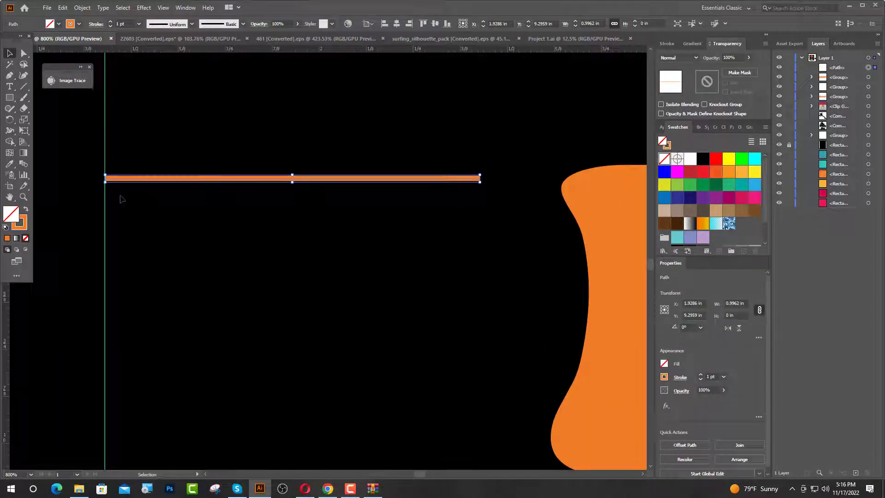
click(111, 21)
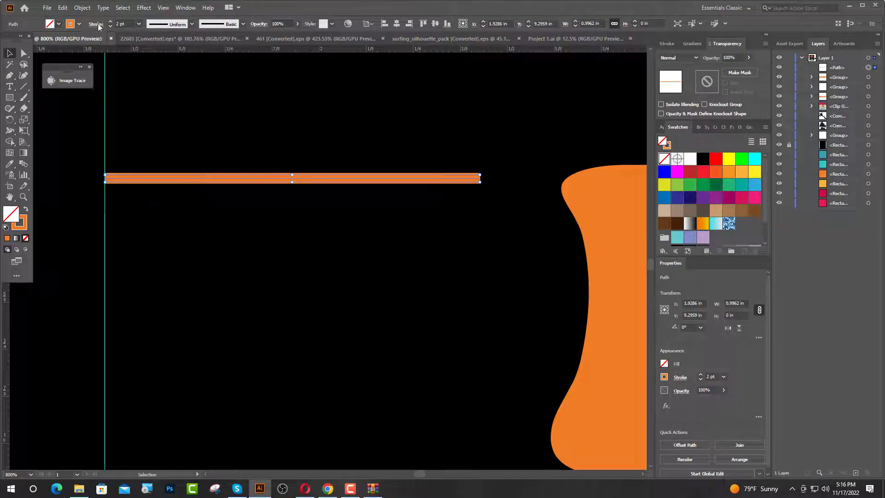
click(96, 24)
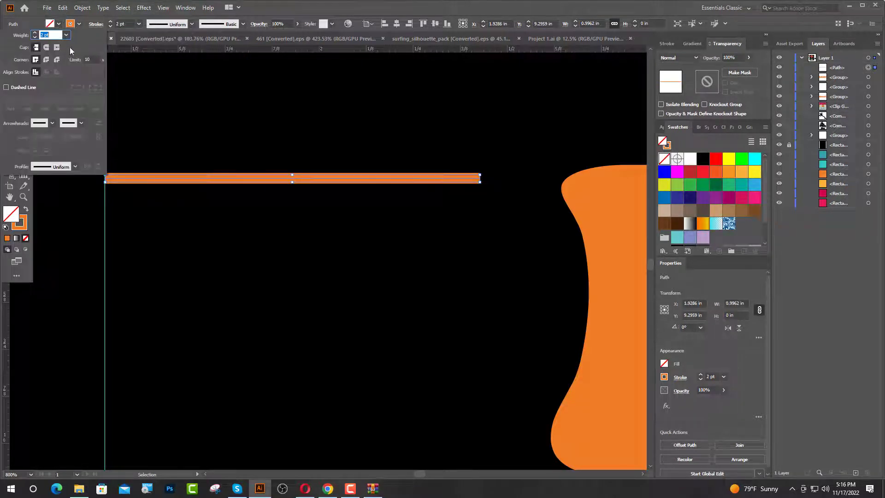
click(74, 167)
click(50, 196)
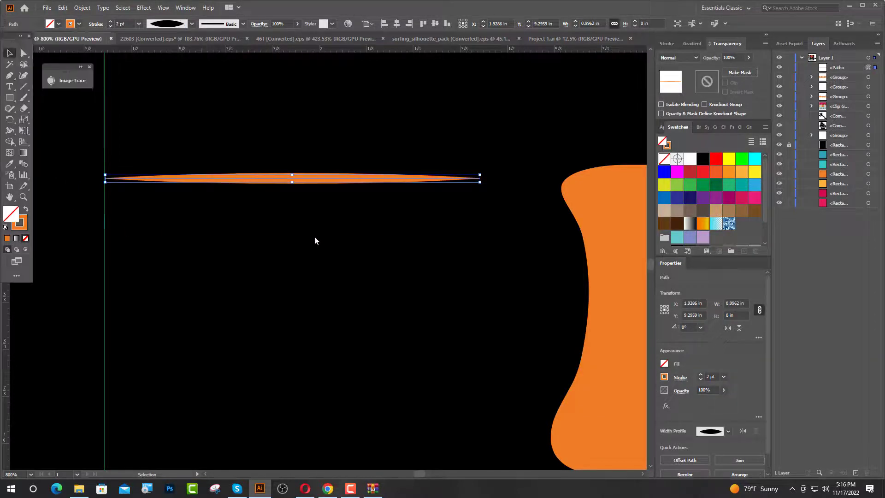
Expand the appearance of the tapered orange line and align it with the top edge of RESET.
click(83, 8)
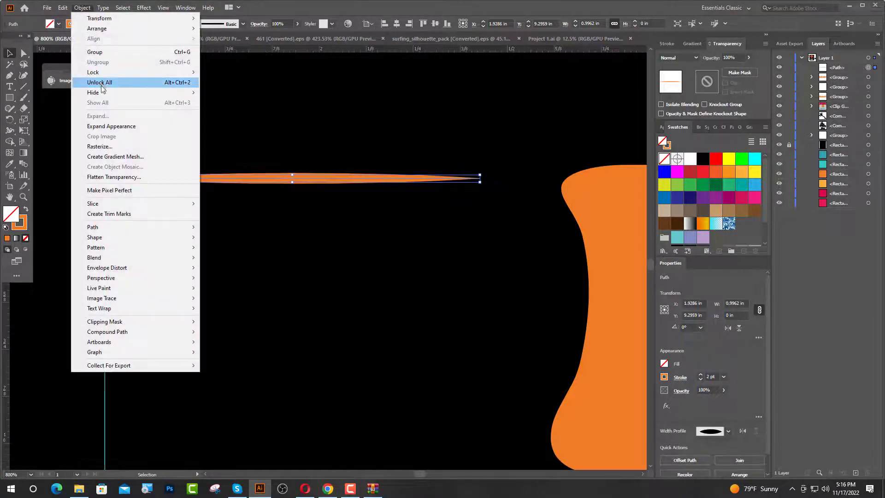
click(111, 127)
drag(197, 162, 344, 221)
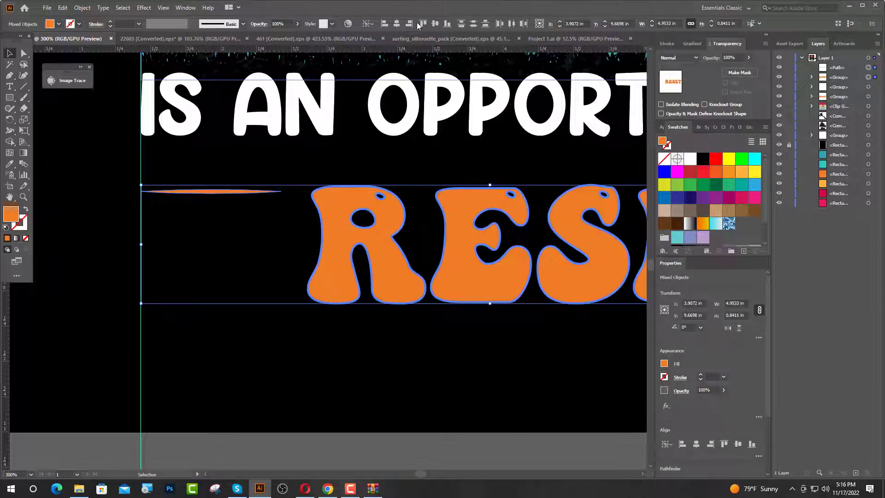
click(424, 24)
click(361, 162)
Duplicate the orange line downward at even intervals until eight lines span the full height of RESET.
drag(204, 187, 206, 210)
key(ctrl+d)
key(ctrl+d)
key(ctrl+d)
key(ctrl+d)
key(ctrl+d)
key(ctrl+d)
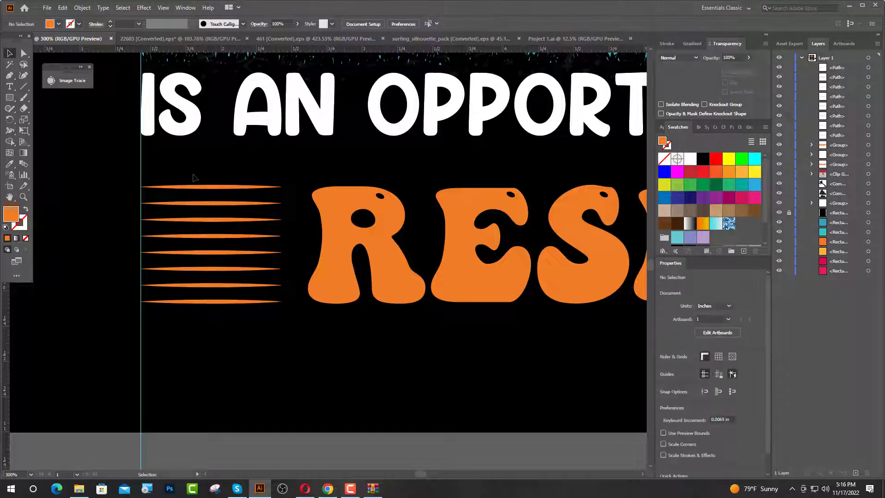
Group the eight tapered orange lines beside the R of RESET.
drag(194, 167, 285, 338)
key(a)
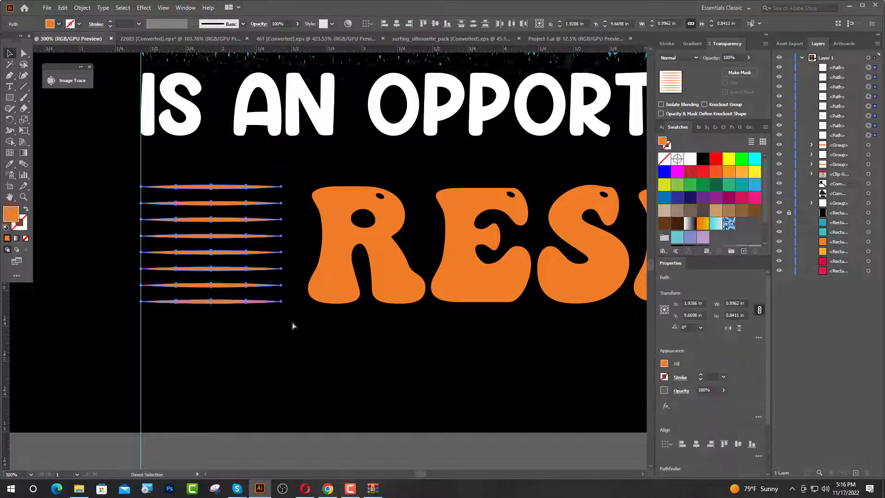
key(ctrl+g)
key(v)
key(ctrl+minus)
key(ctrl+minus)
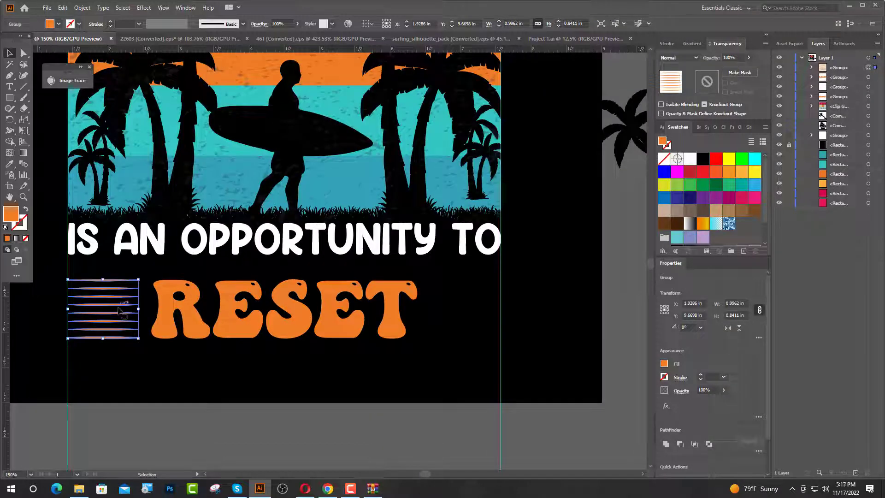
Place a copy of the line group after the T of RESET, with its outer edge on the second guide.
drag(119, 311, 484, 323)
click(454, 249)
scroll(454, 246, down, 1)
scroll(335, 300, up, 1)
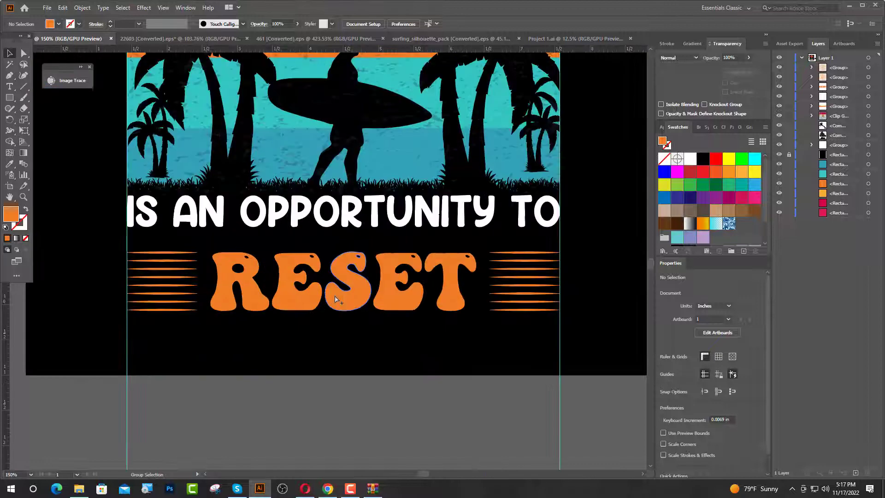
Group RESET with both sets of lines and move the group up closer to IS AN OPPORTUNITY TO.
drag(181, 240, 498, 341)
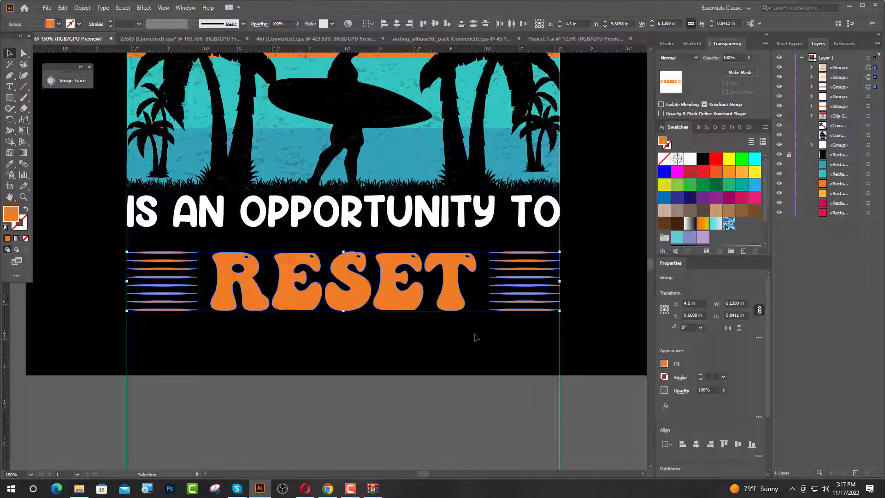
key(a)
key(v)
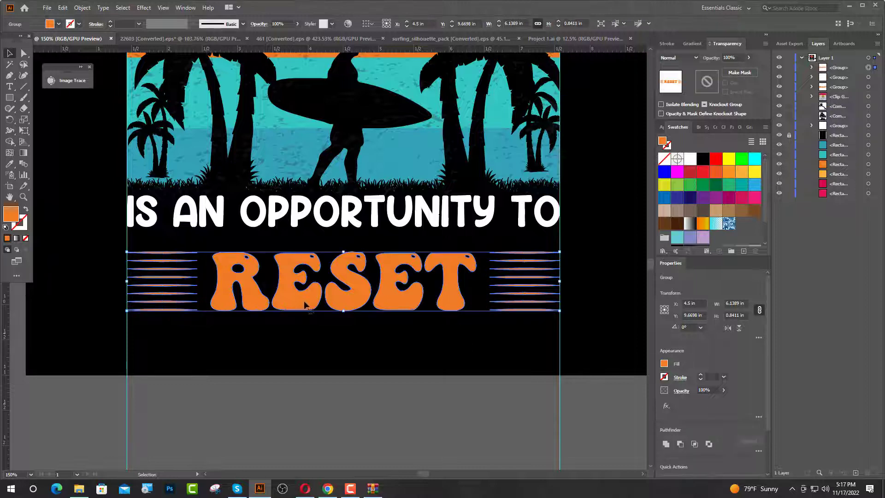
drag(307, 303, 305, 292)
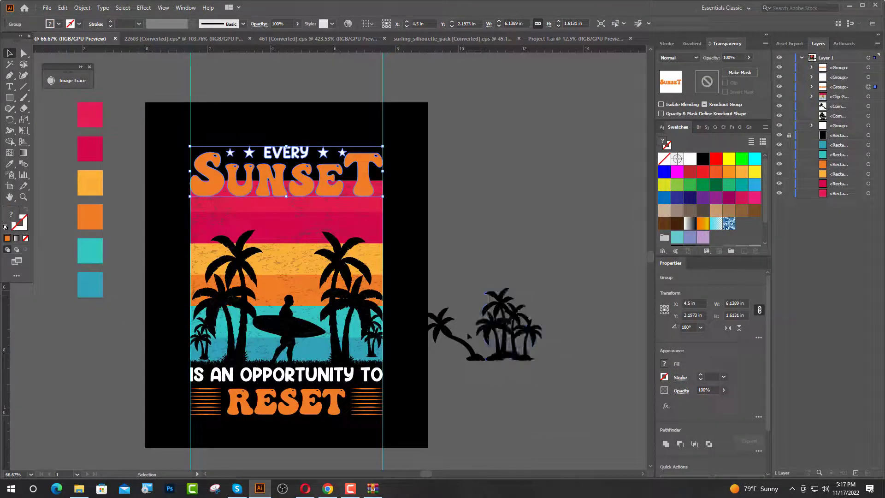
click(468, 337)
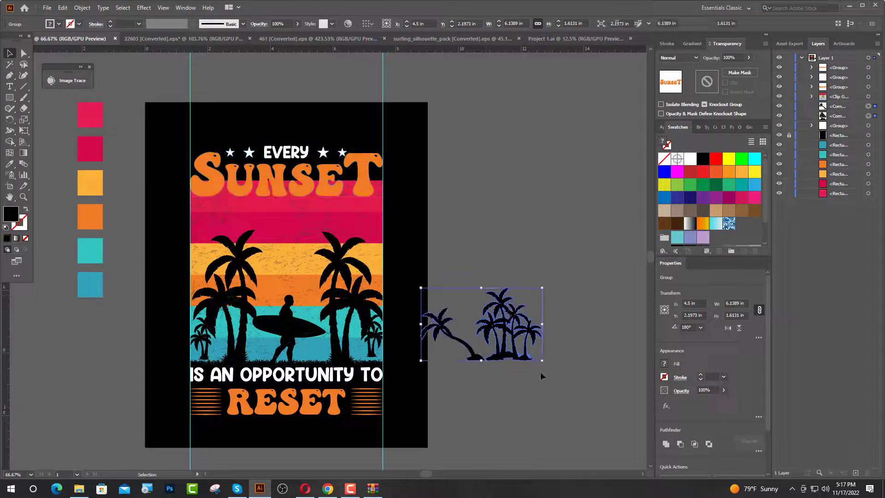
Delete the leftover items: the spare palm silhouettes beside the artboard, the two vertical guides and the six colour sample squares.
key(Delete)
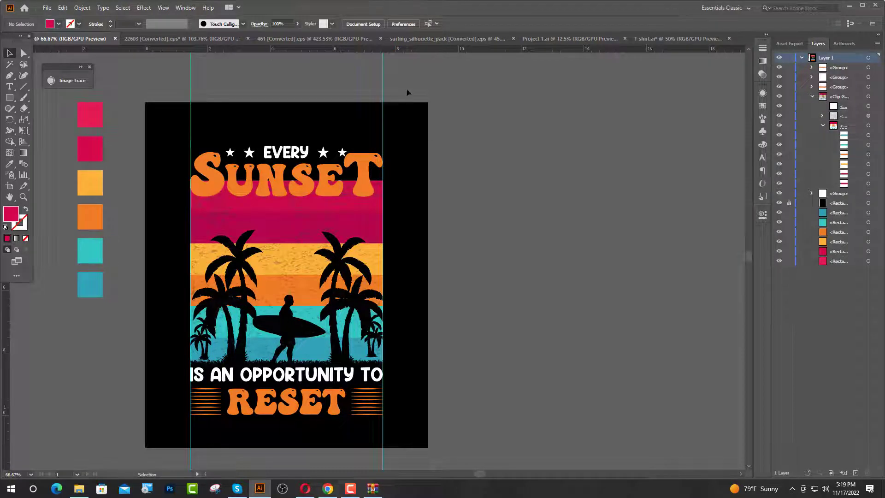
drag(406, 92, 158, 113)
key(Delete)
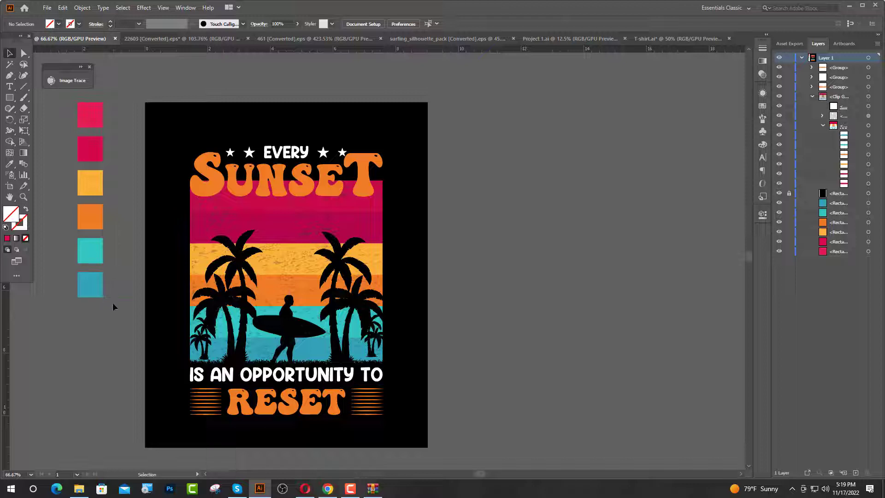
drag(113, 302, 115, 302)
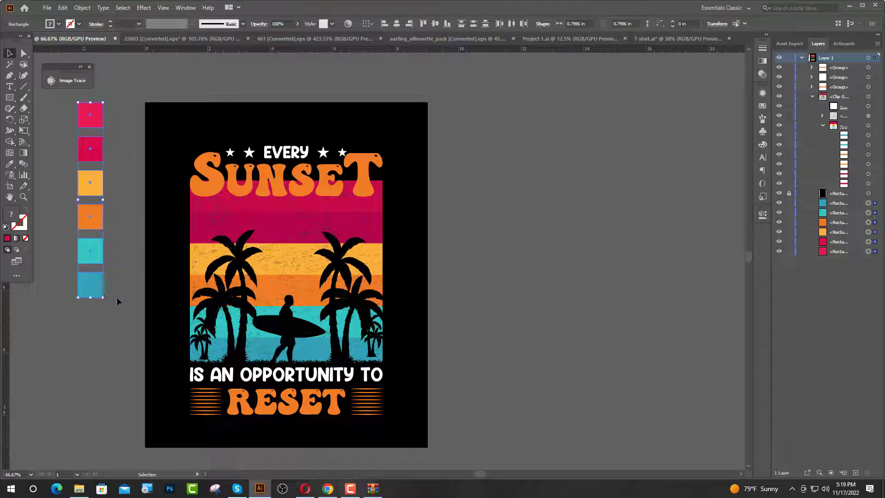
key(Delete)
Group the complete design and scale it up proportionally from its centre to about 6.84 by 9.56 in.
drag(158, 157, 413, 447)
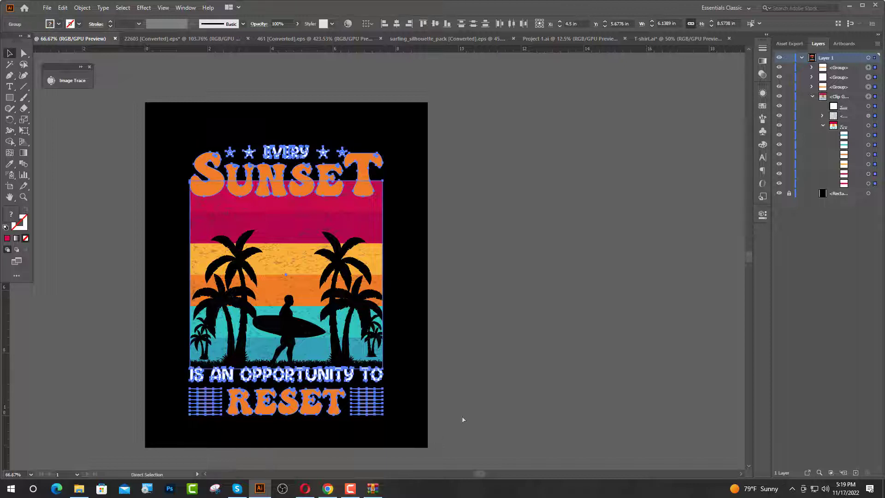
key(ctrl+g)
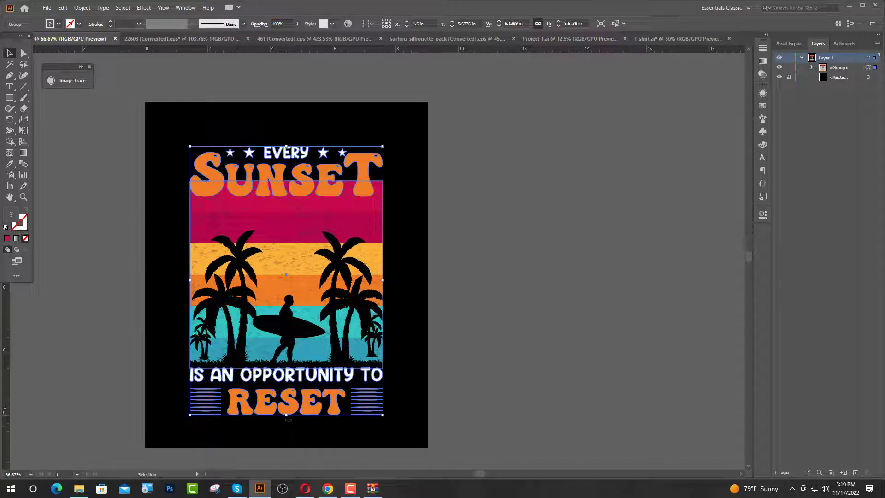
drag(286, 417, 286, 433)
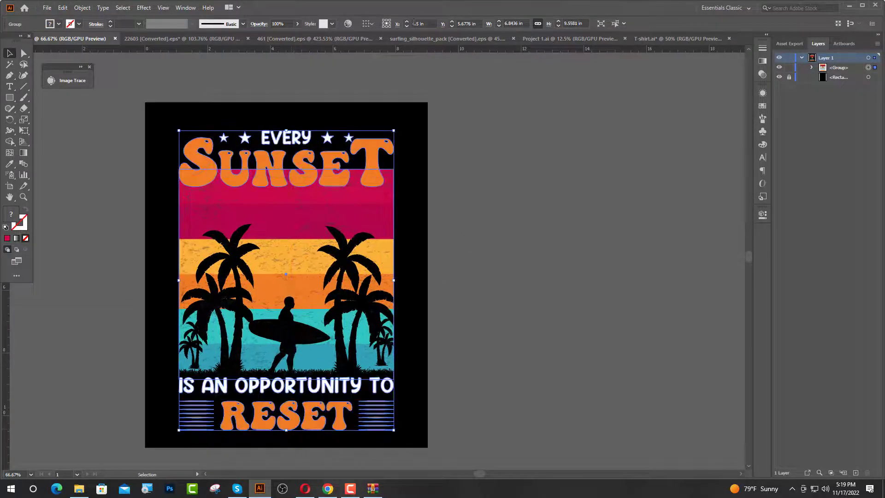
Centre the grouped design horizontally and vertically on the artboard.
click(366, 23)
click(391, 55)
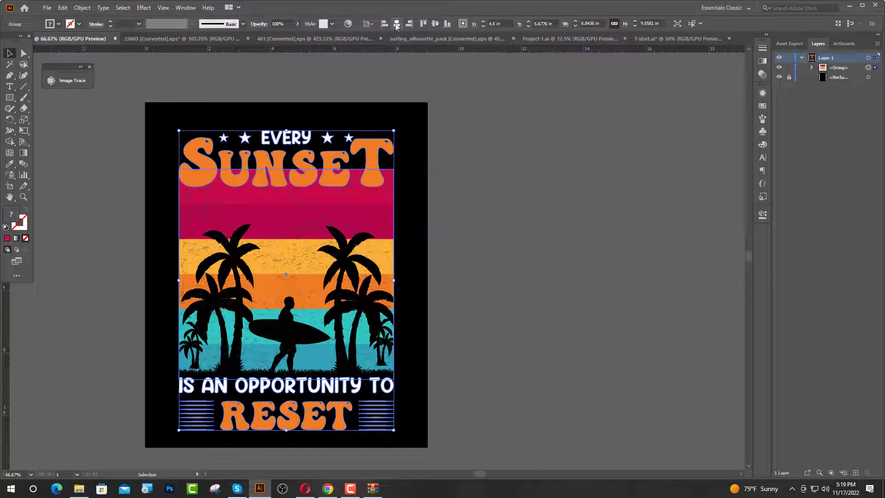
click(435, 24)
click(493, 155)
Bring the grouped design into the T-shirt.ai mockup document and centre it on the artboard over the black shirt.
drag(316, 266, 646, 43)
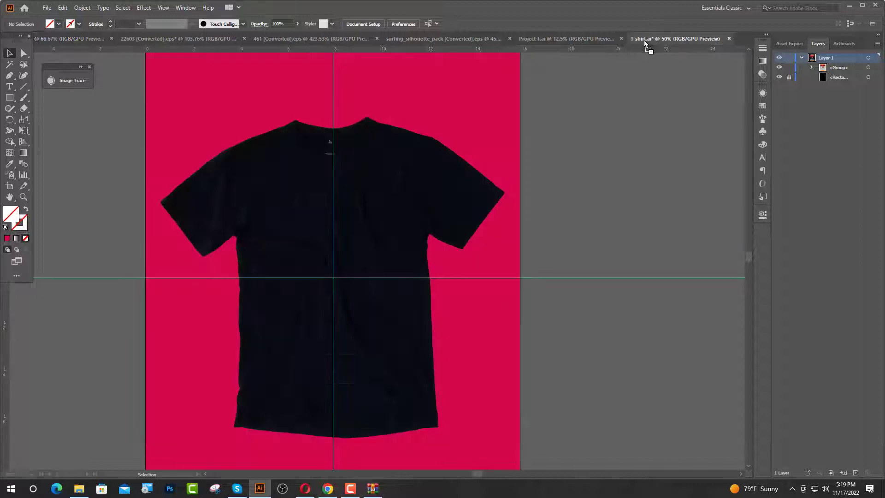
drag(389, 209, 425, 231)
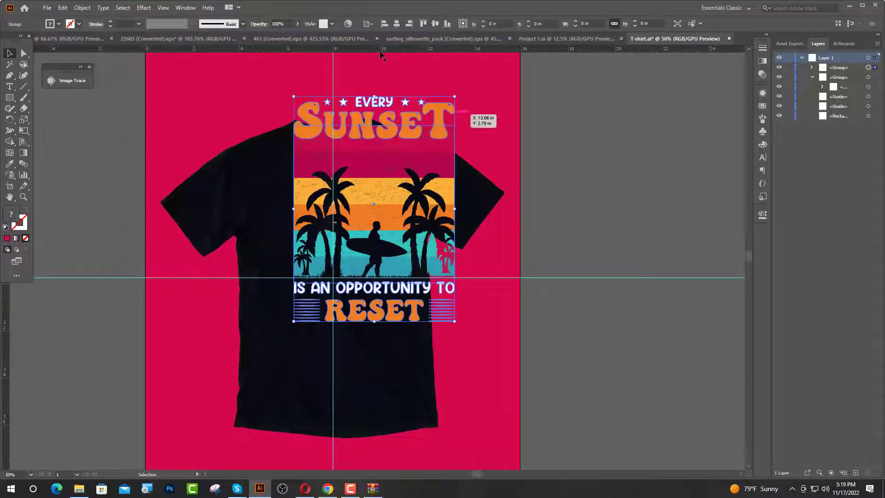
click(396, 24)
click(434, 24)
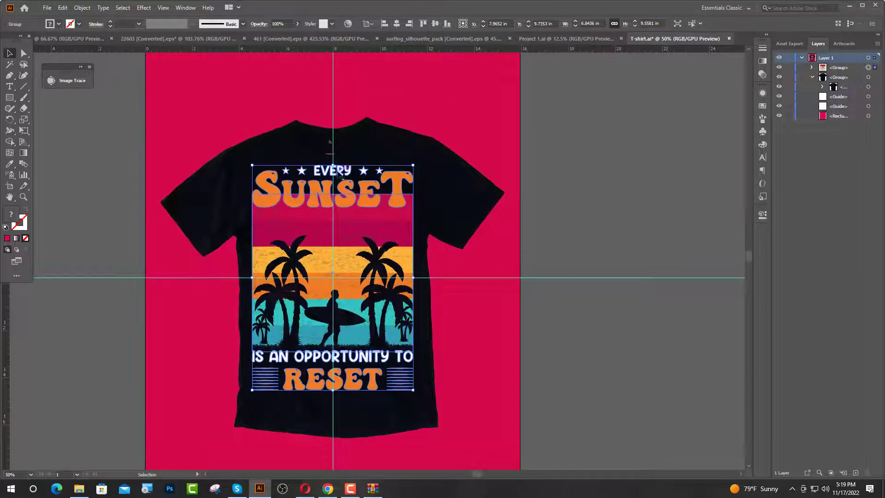
Scale the design on the shirt down to about 5.07 by 7.09 in and nudge it slightly downward.
drag(333, 165, 349, 196)
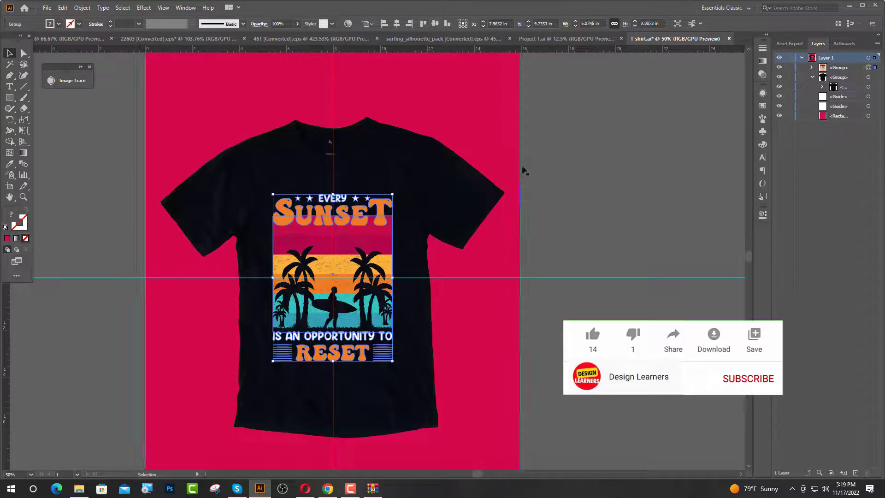
key(shift+Down)
click(574, 135)
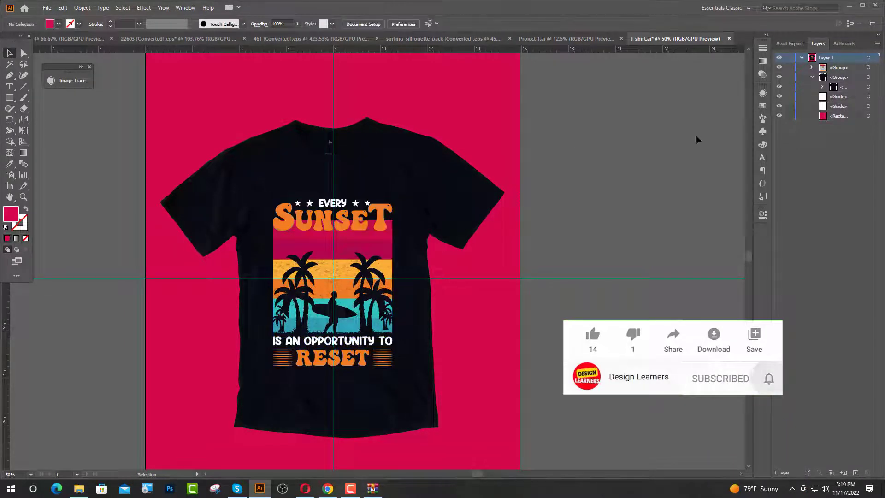
Hide the horizontal and vertical guides in the T-shirt mockup.
drag(779, 96, 779, 106)
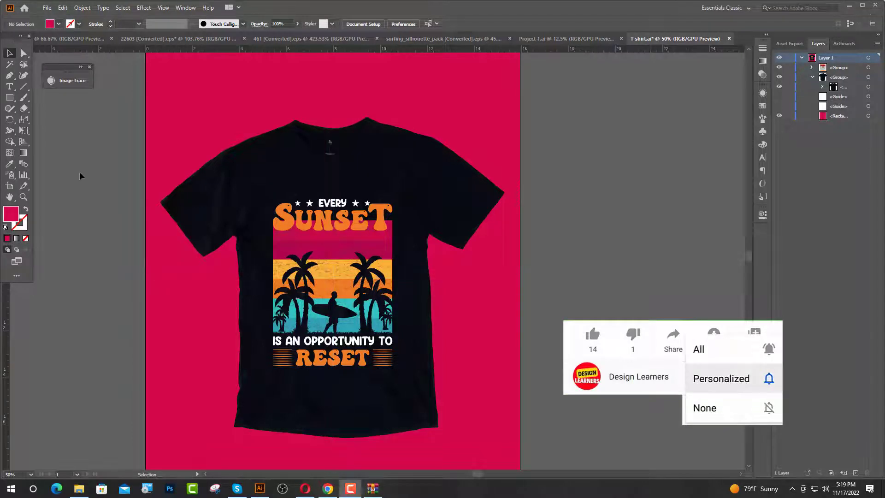